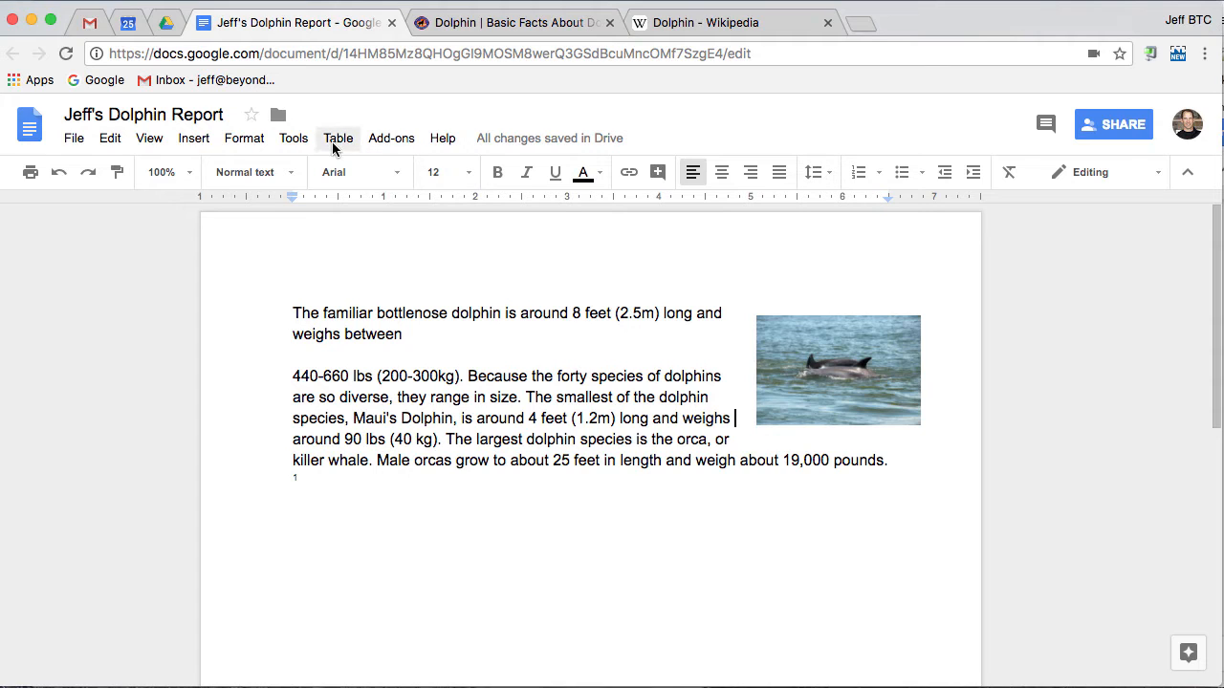
Open the Add-ons menu above the dolphin report to see the add-on options
click(385, 139)
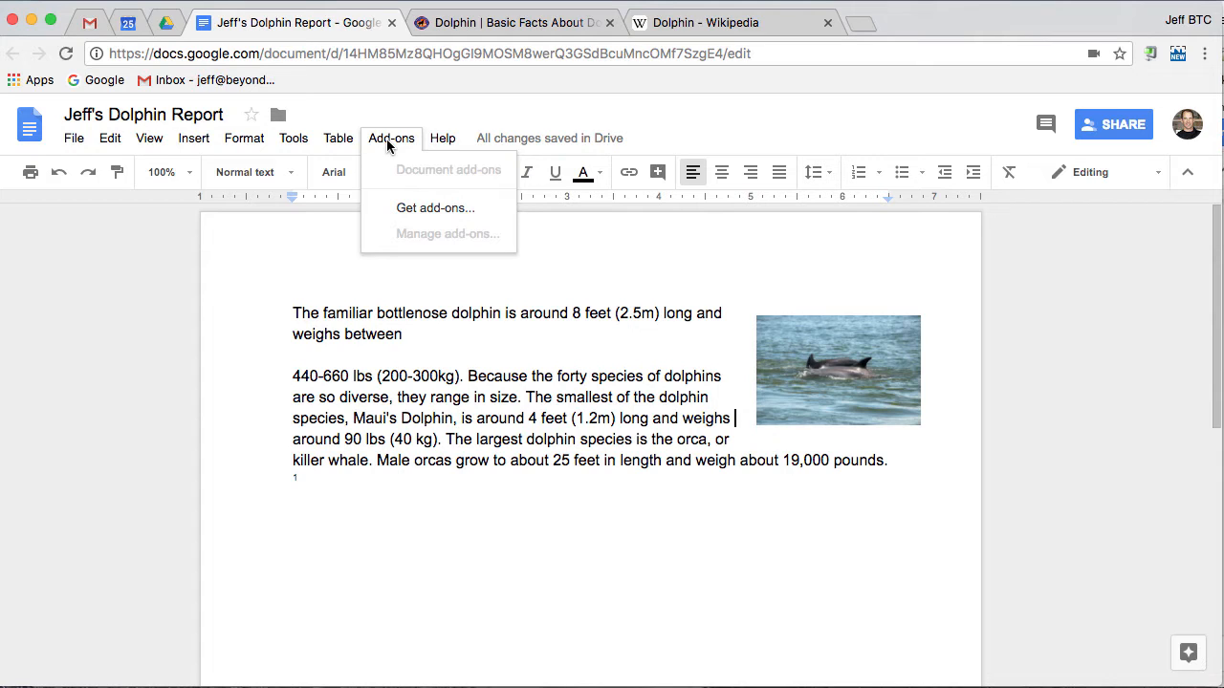
Browse the add-ons gallery and open the Texthelp Study Skills details page
click(438, 208)
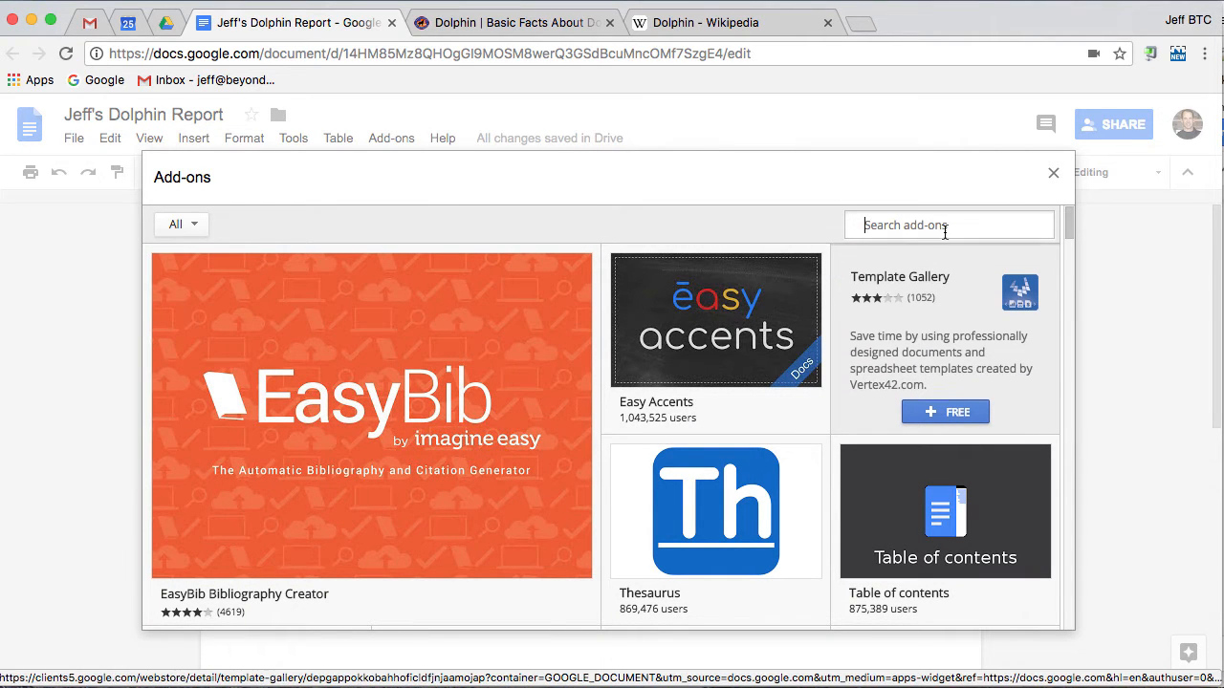
scroll(755, 246, down, 2)
scroll(753, 246, down, 1)
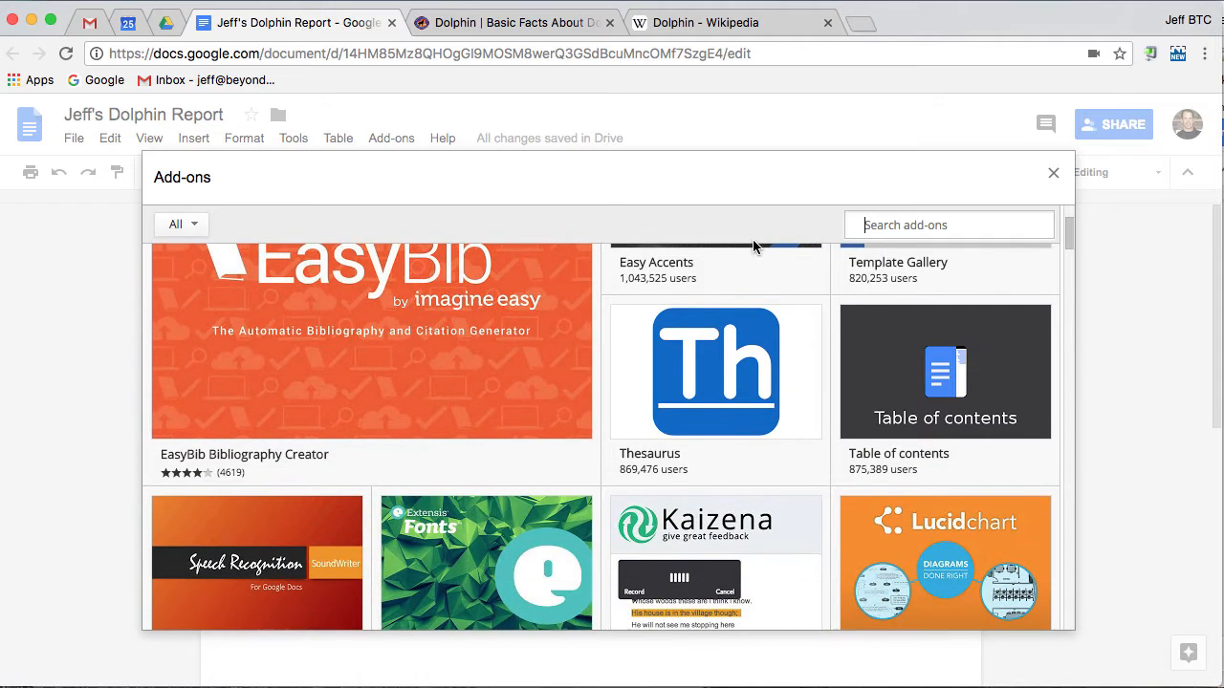
scroll(755, 251, down, 4)
scroll(757, 260, down, 5)
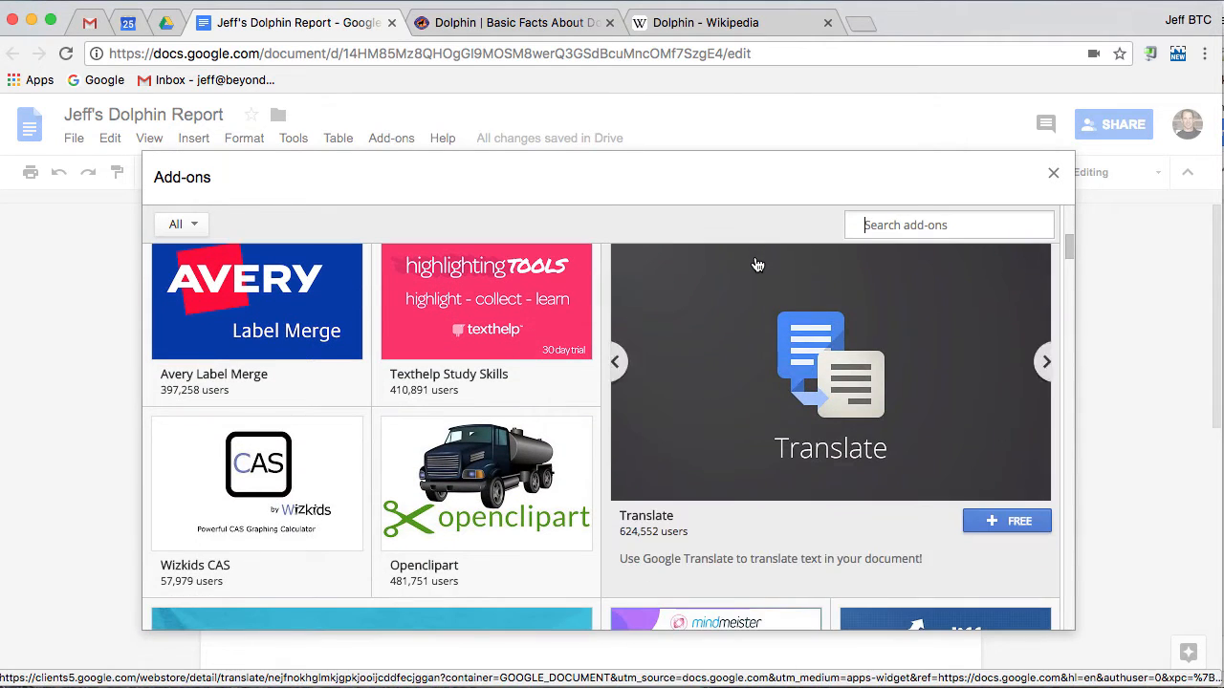
scroll(756, 259, up, 2)
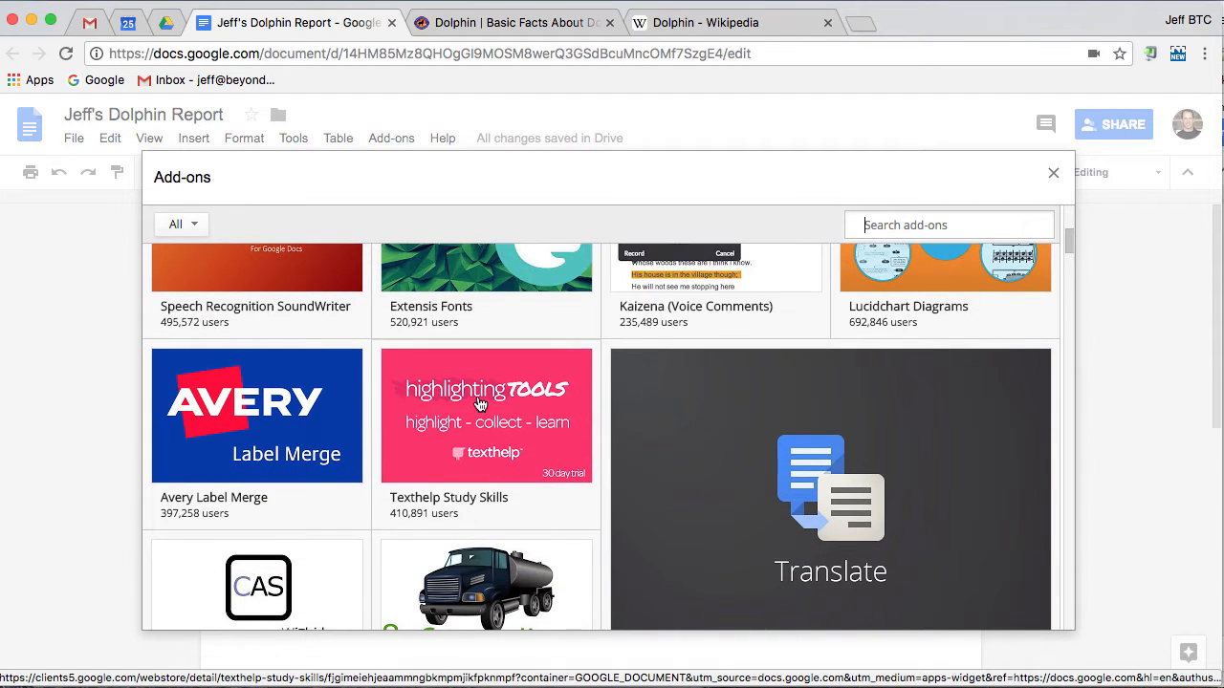
click(485, 418)
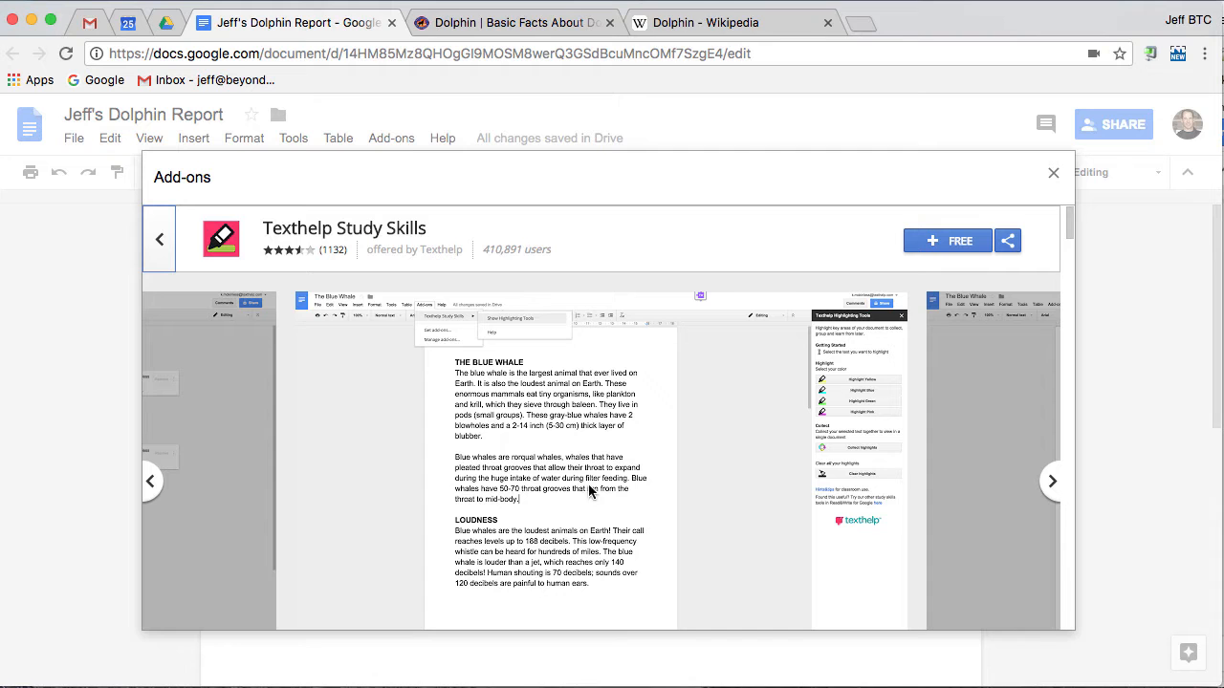
Page through three Texthelp Study Skills screenshots, then install the add-on for free
click(1051, 483)
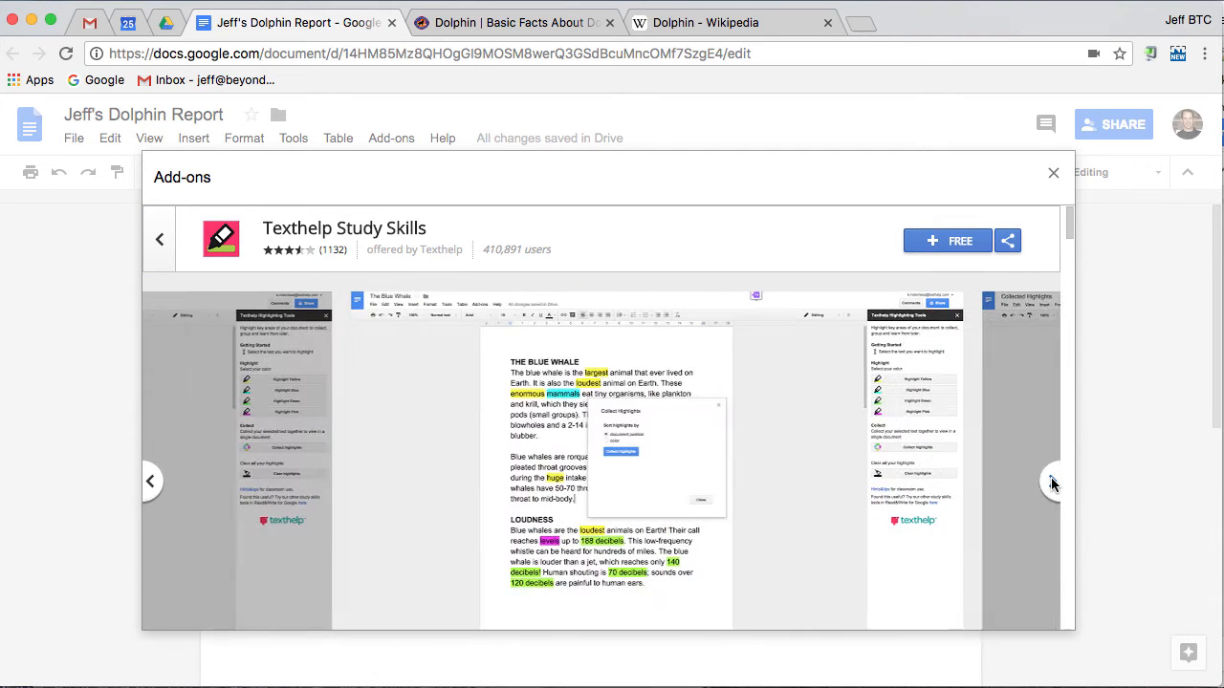
click(1052, 483)
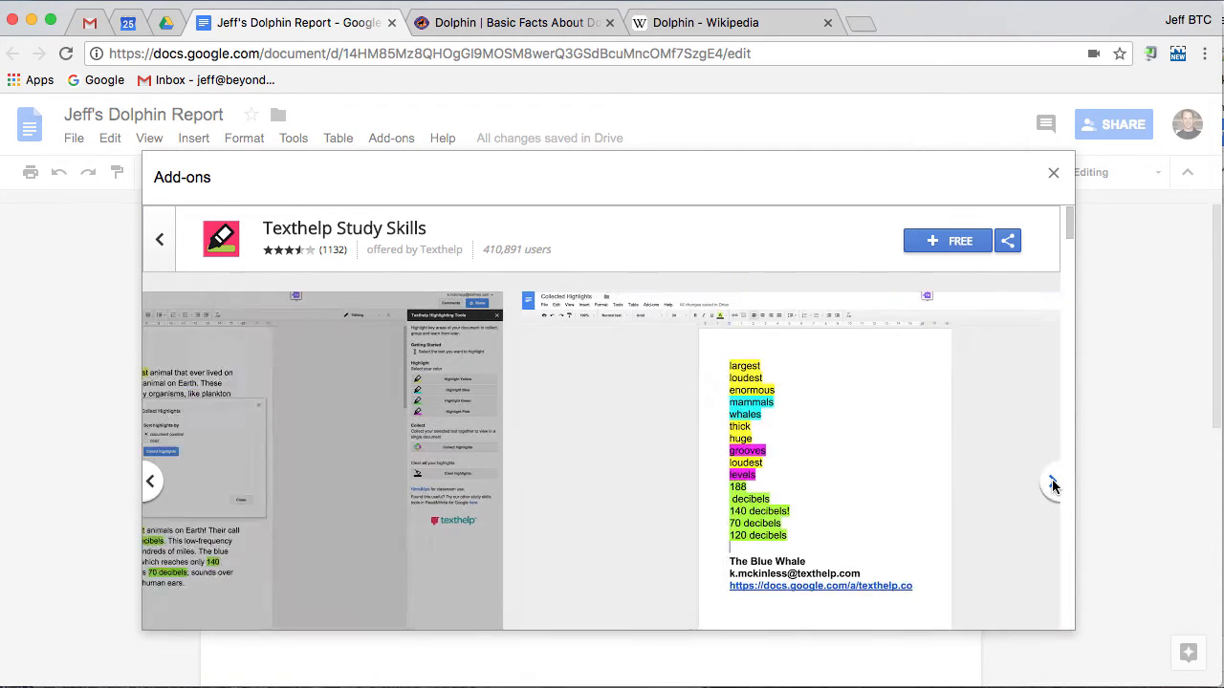
click(1051, 483)
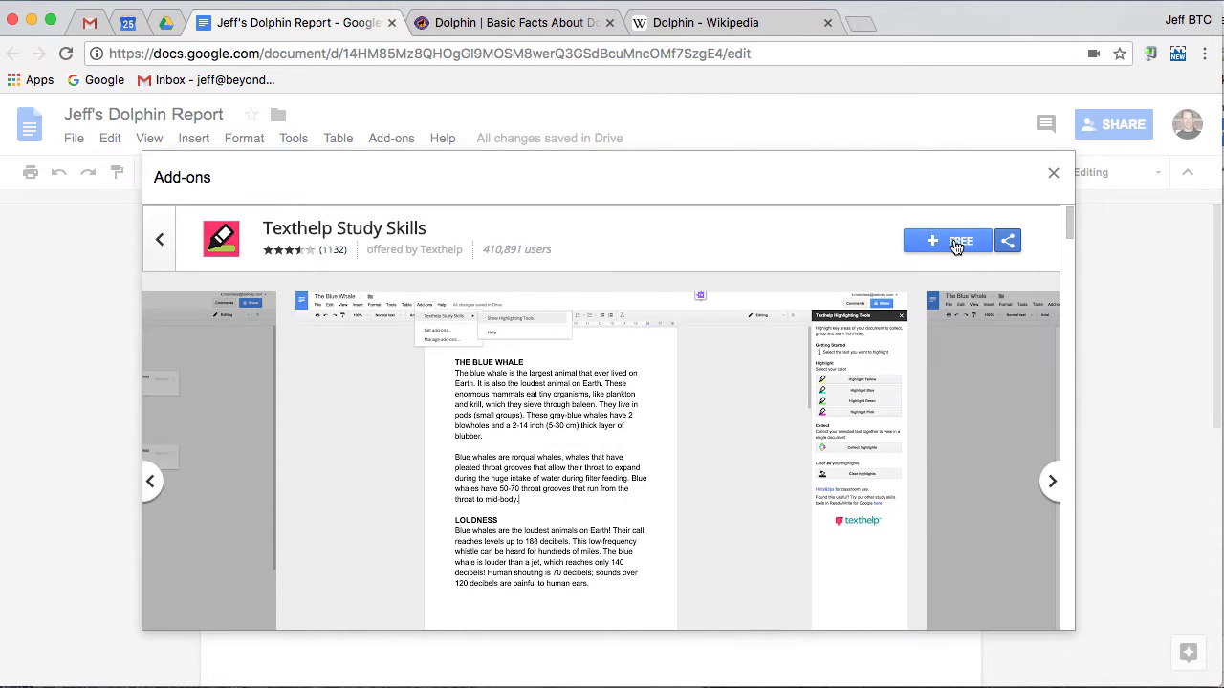
click(956, 243)
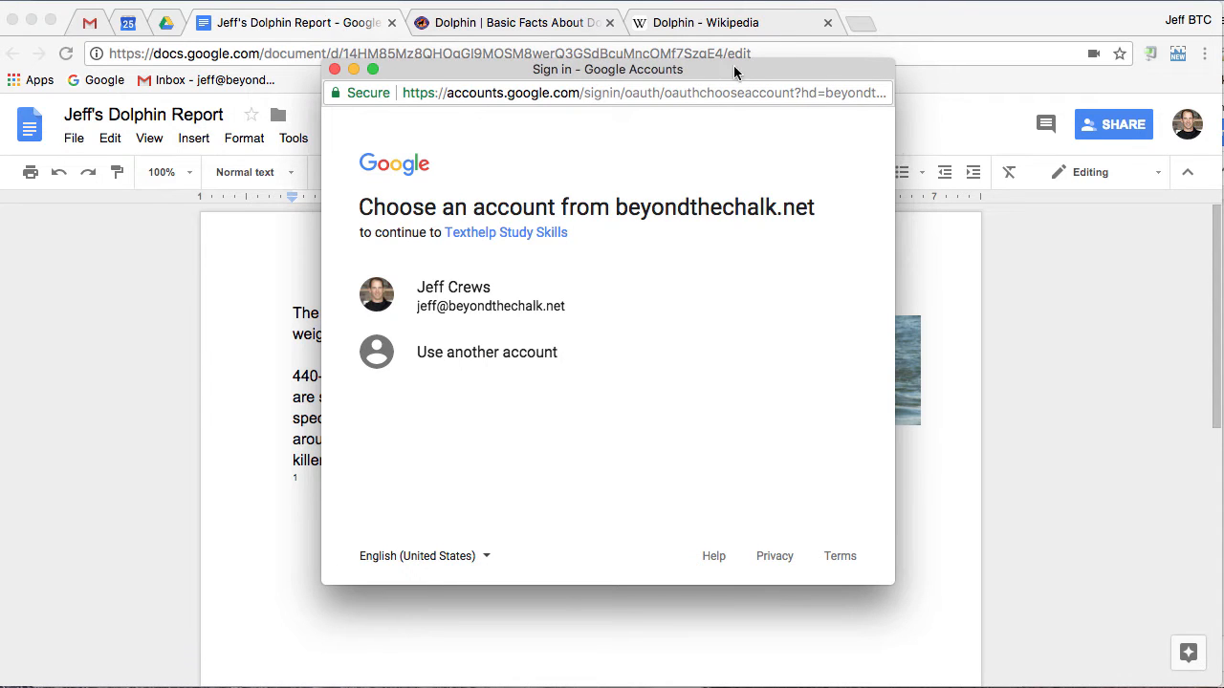
Continue with the signed-in account and allow Texthelp Study Skills access to documents
click(480, 308)
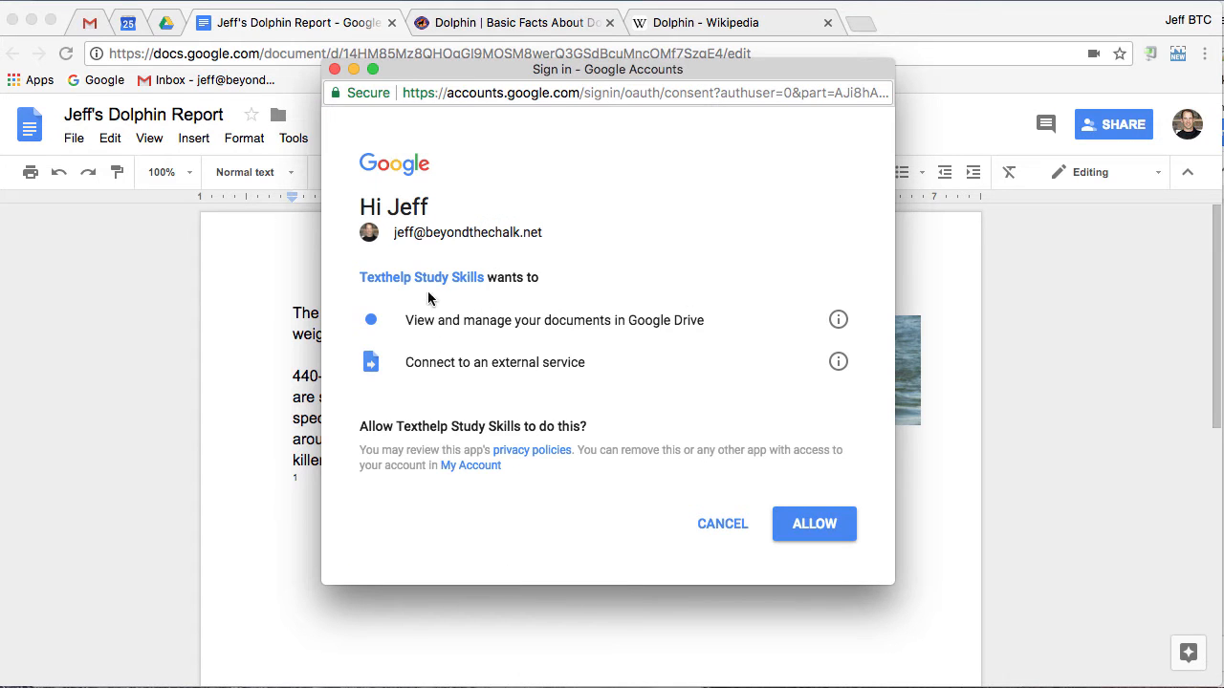
click(818, 526)
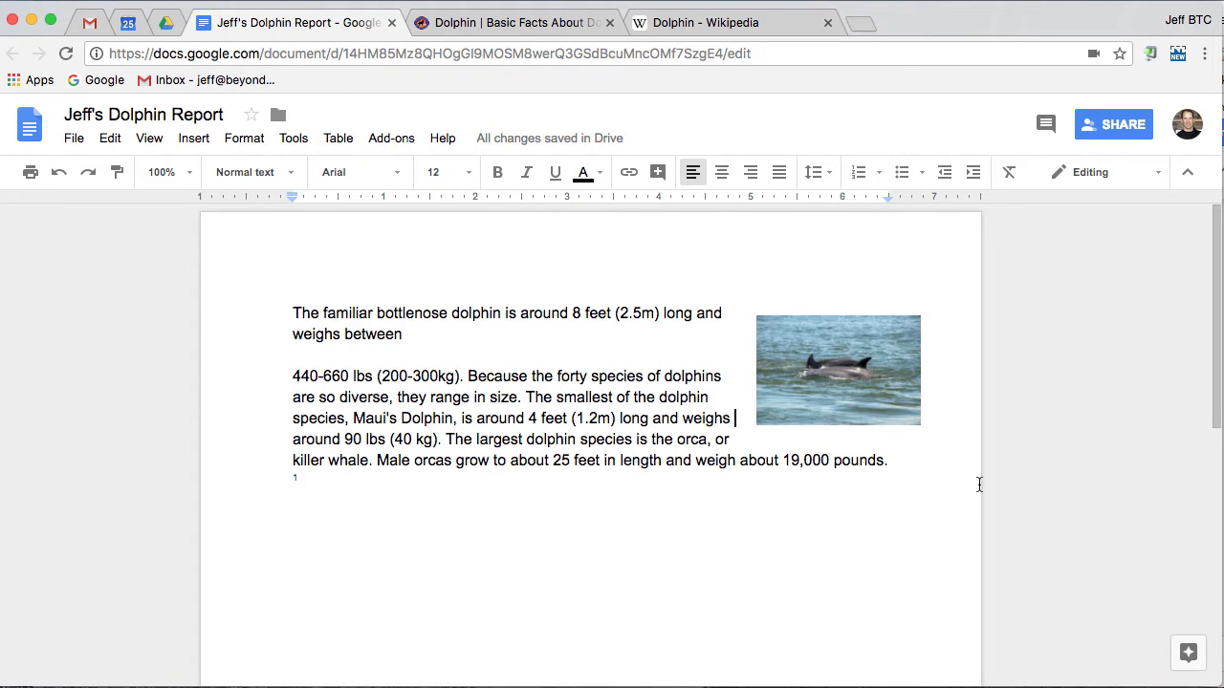
click(387, 140)
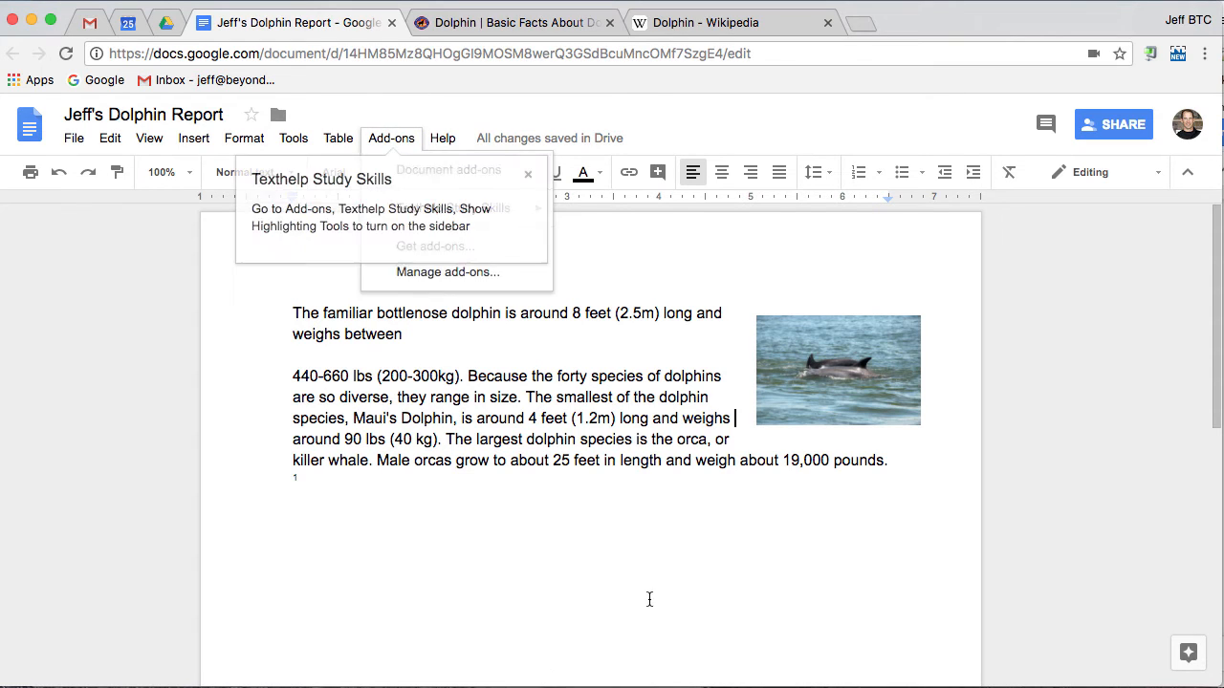
Dismiss the Texthelp tip and turn on Texthelp Study Skills' Show Highlighting Tools sidebar
click(527, 179)
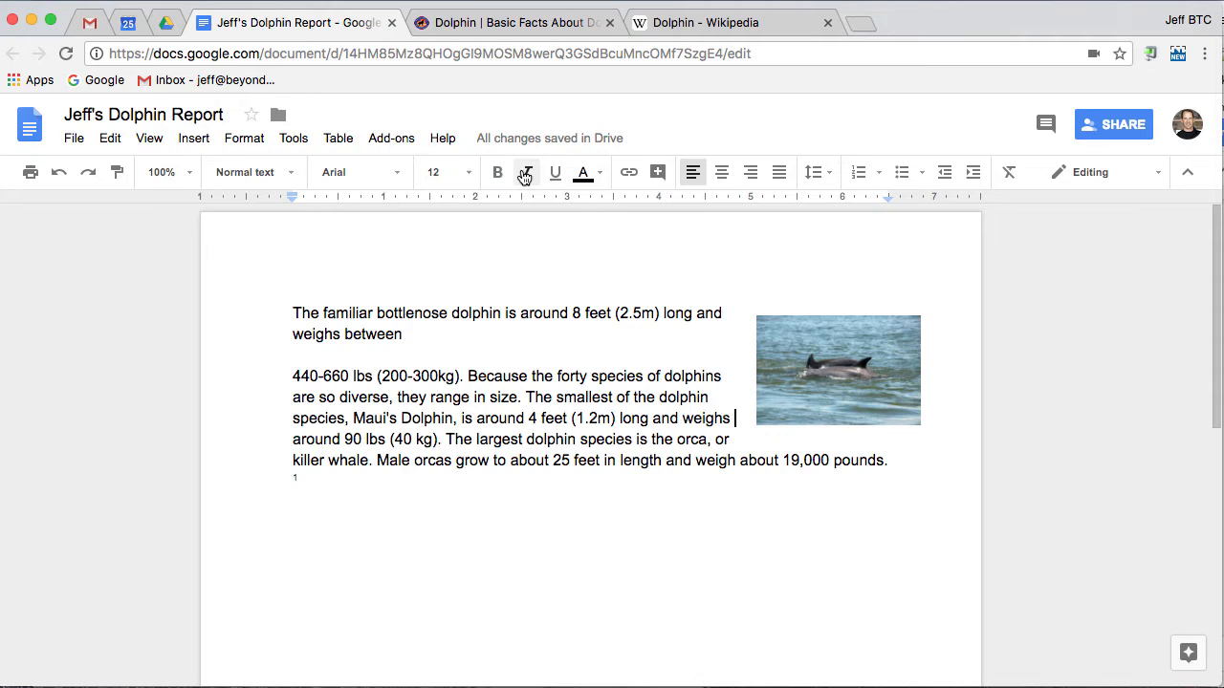
click(392, 140)
mouse_move(429, 215)
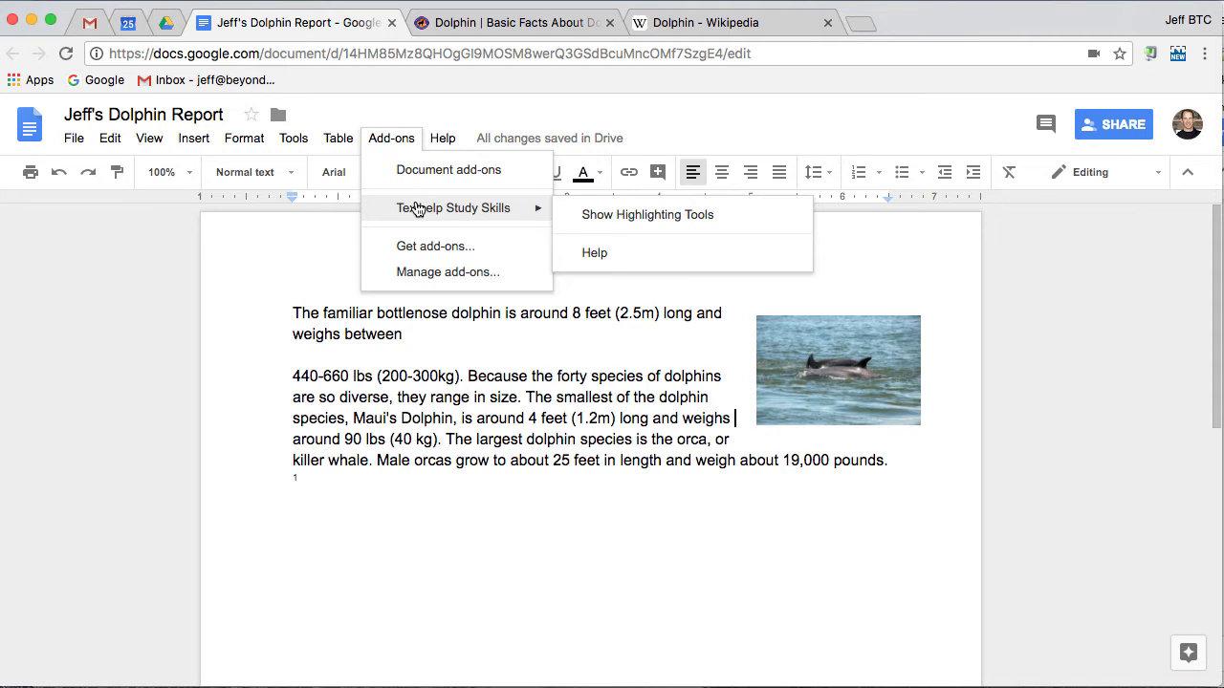
click(627, 216)
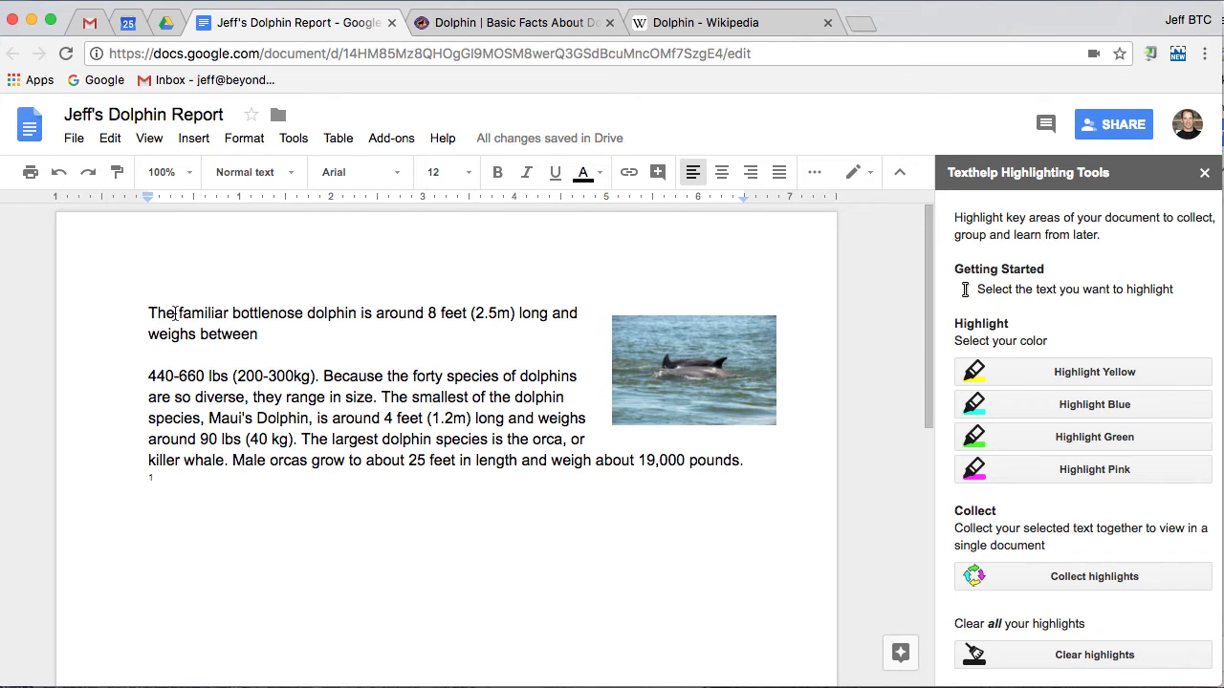
Highlight 'familiar' yellow, 'dolphin' blue, 'around' green and '440-660 lbs' pink
drag(176, 312, 230, 310)
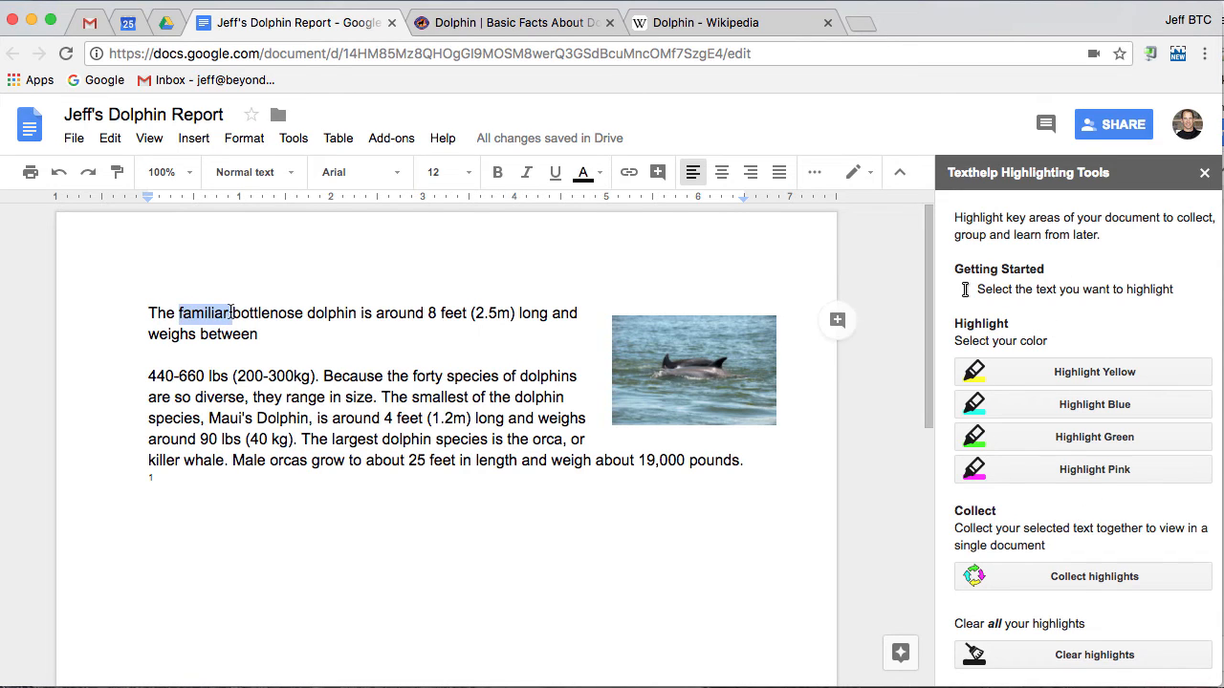
click(1112, 374)
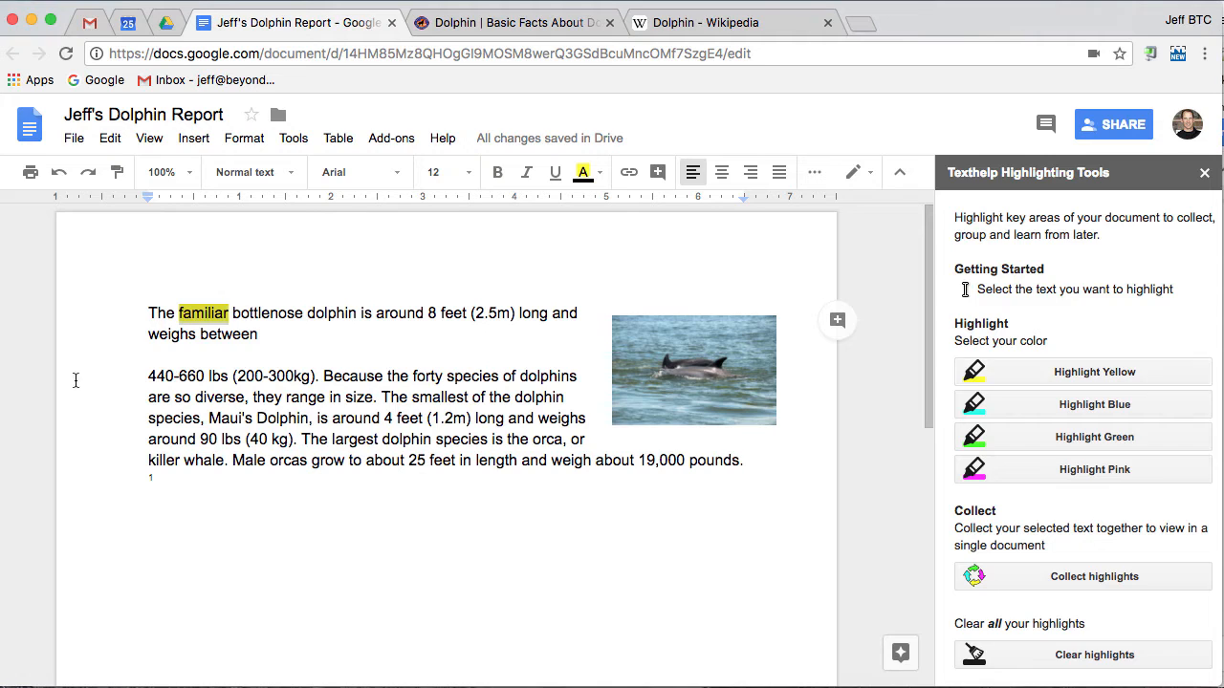
drag(307, 313, 424, 313)
click(1036, 410)
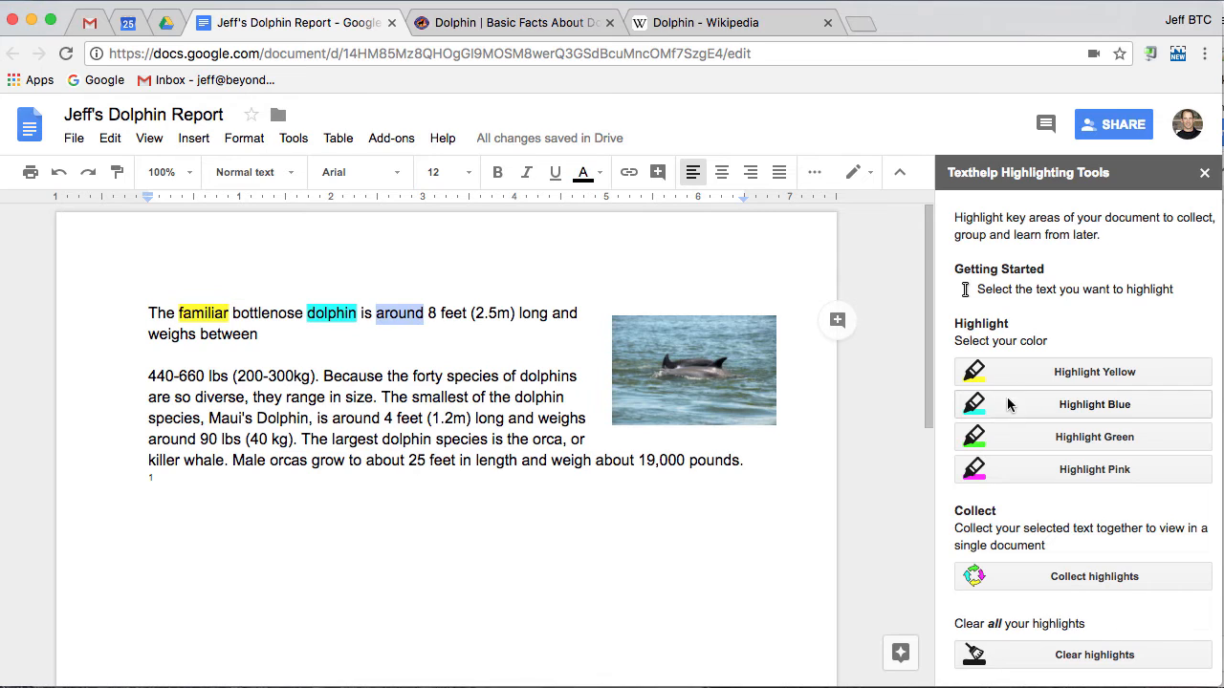
click(1032, 438)
click(169, 376)
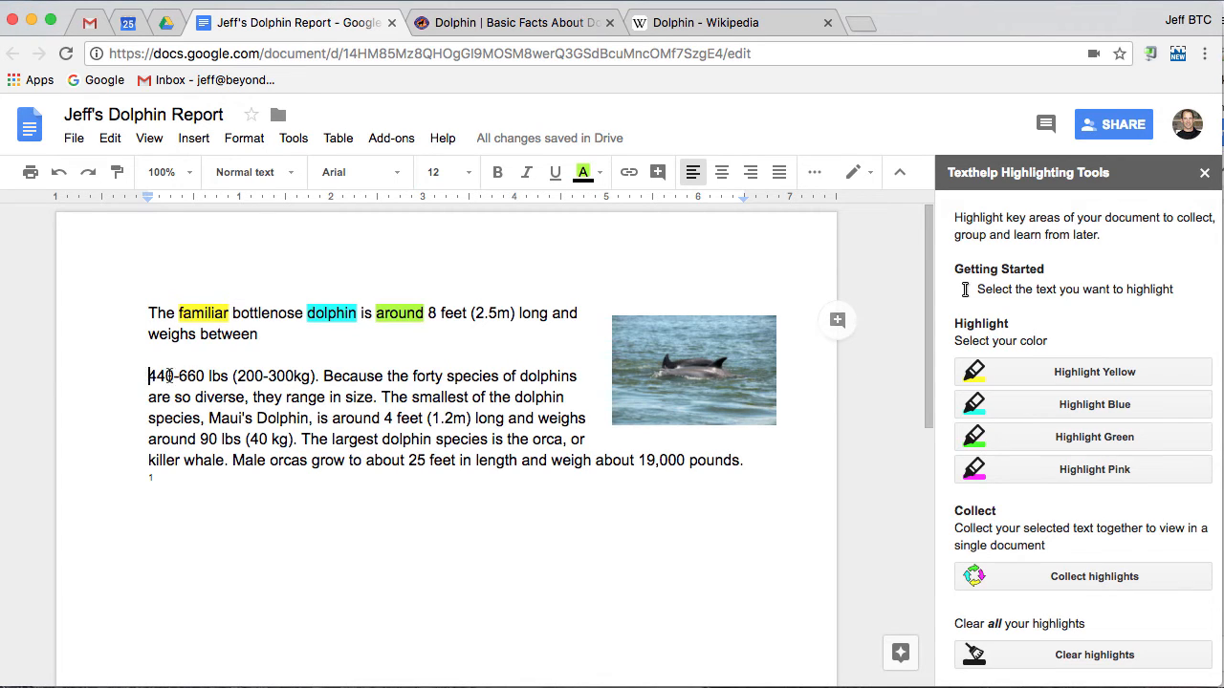
drag(168, 375, 228, 375)
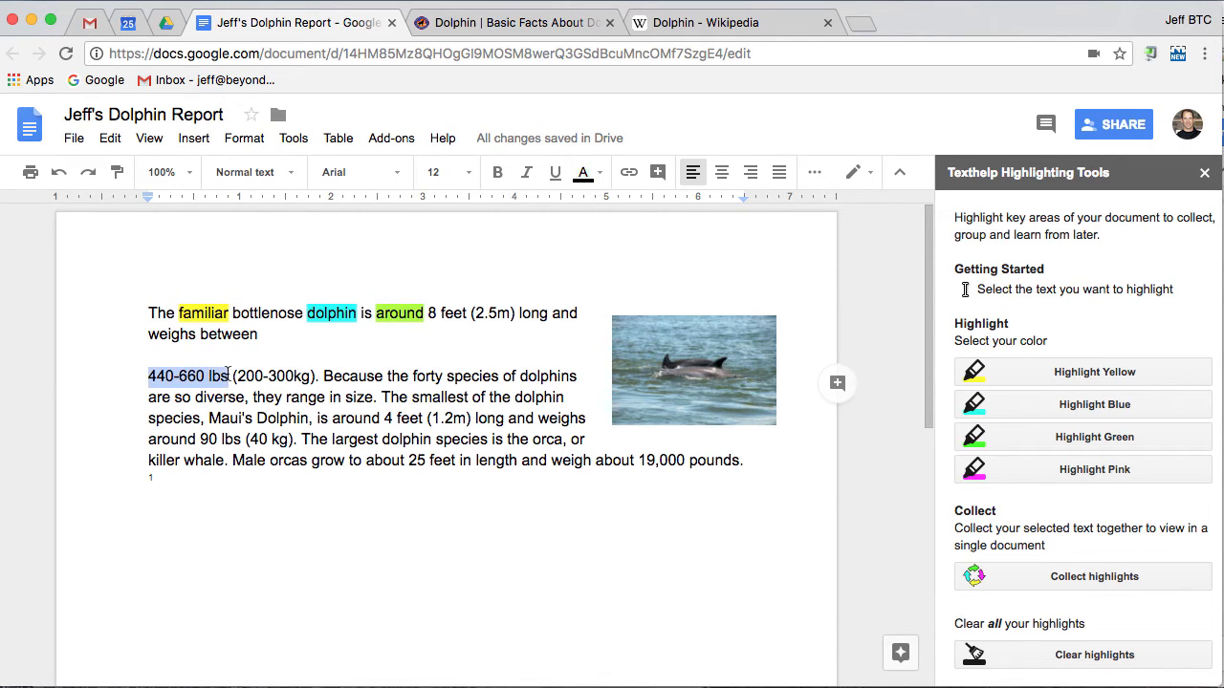
click(1118, 471)
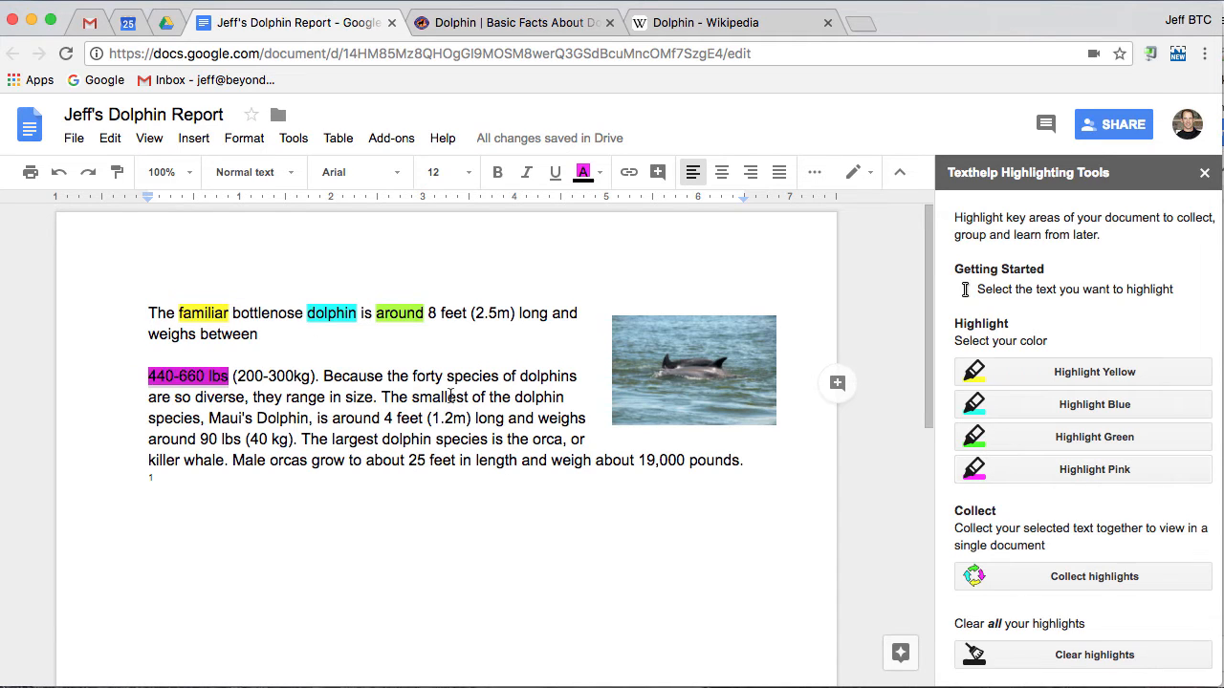
Highlight 'forty species' and 'smallest' yellow, 'around 4 feet' pink, 'largest dolphin' green
drag(412, 376, 499, 376)
click(1050, 373)
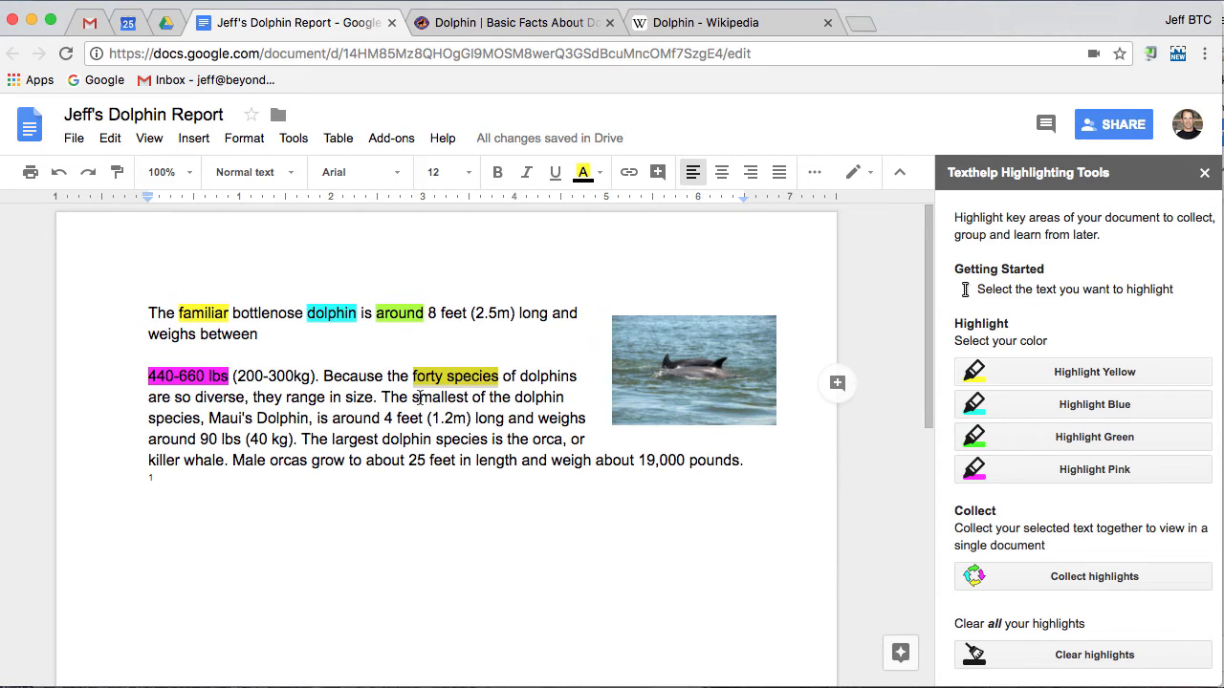
drag(411, 397, 471, 398)
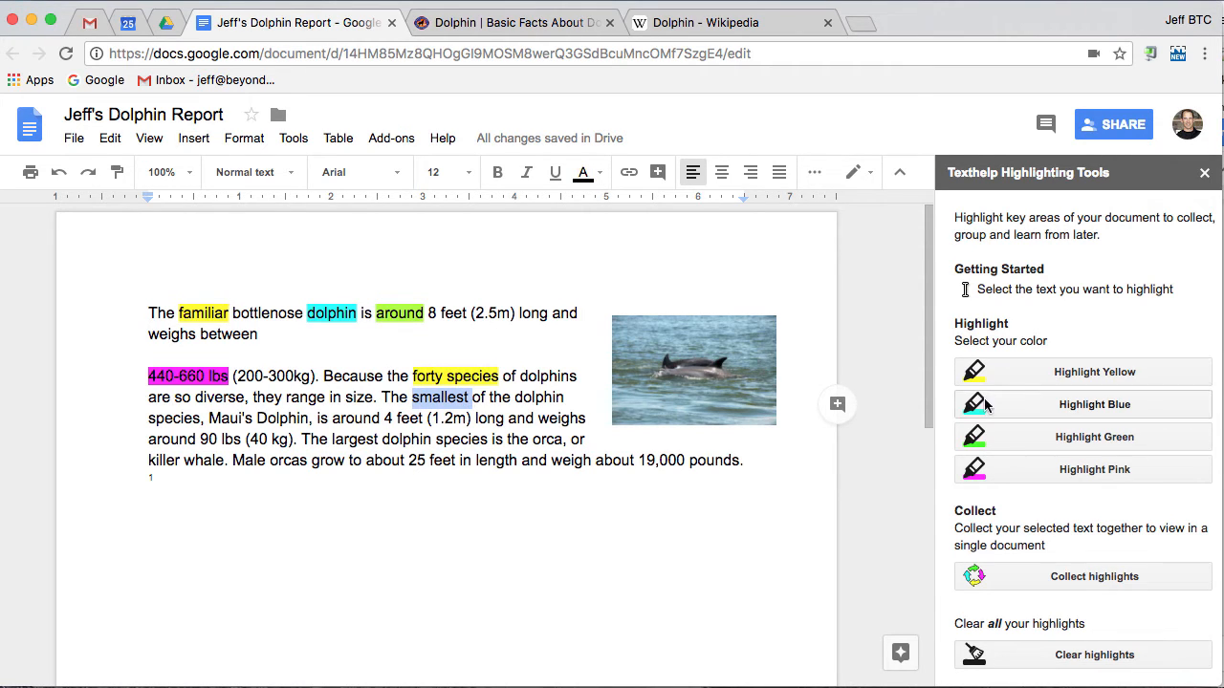
click(1036, 372)
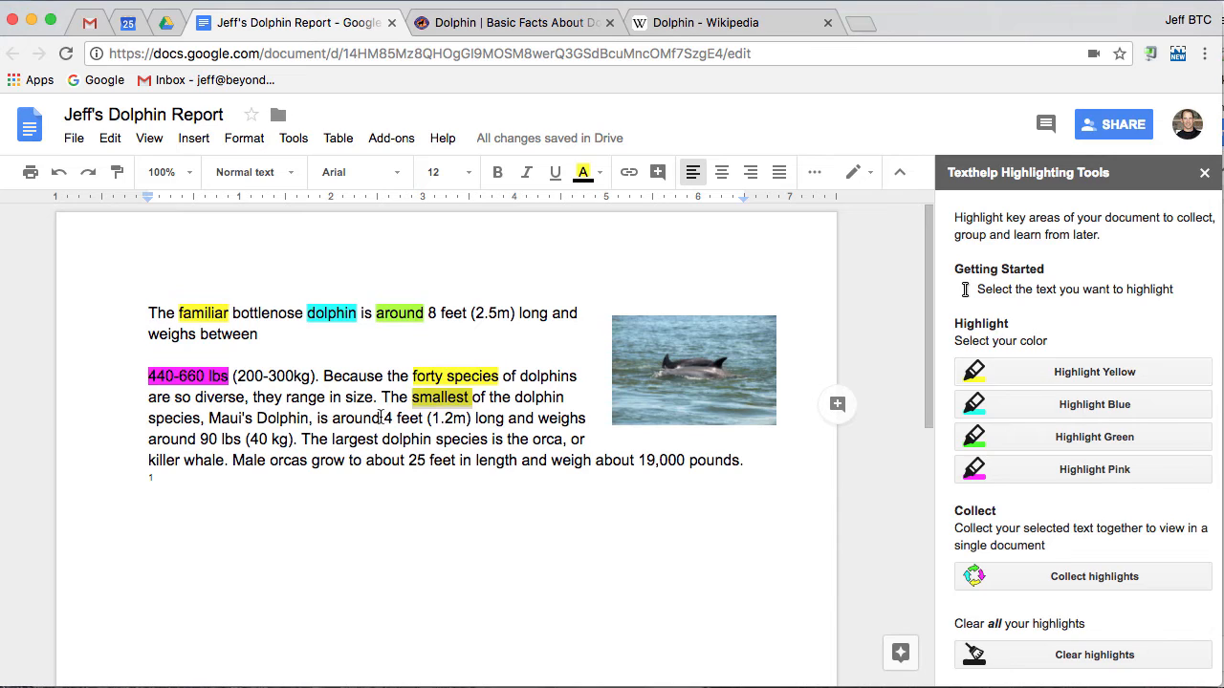
click(332, 419)
drag(331, 421, 423, 420)
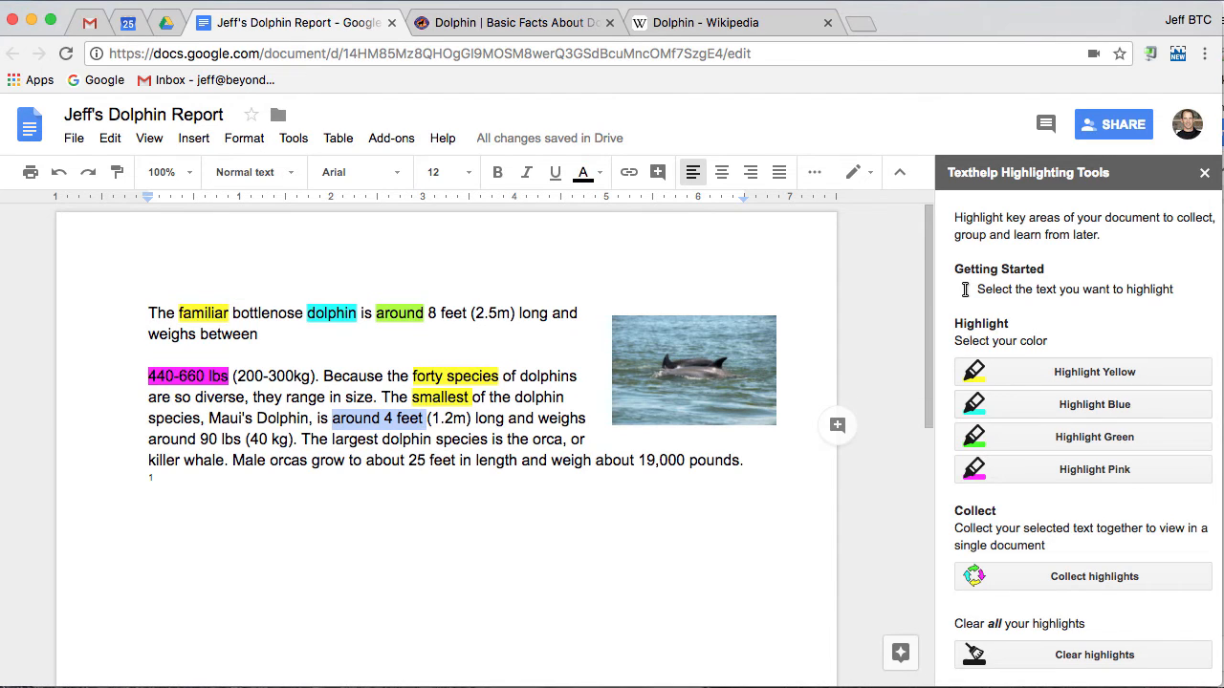
click(1033, 469)
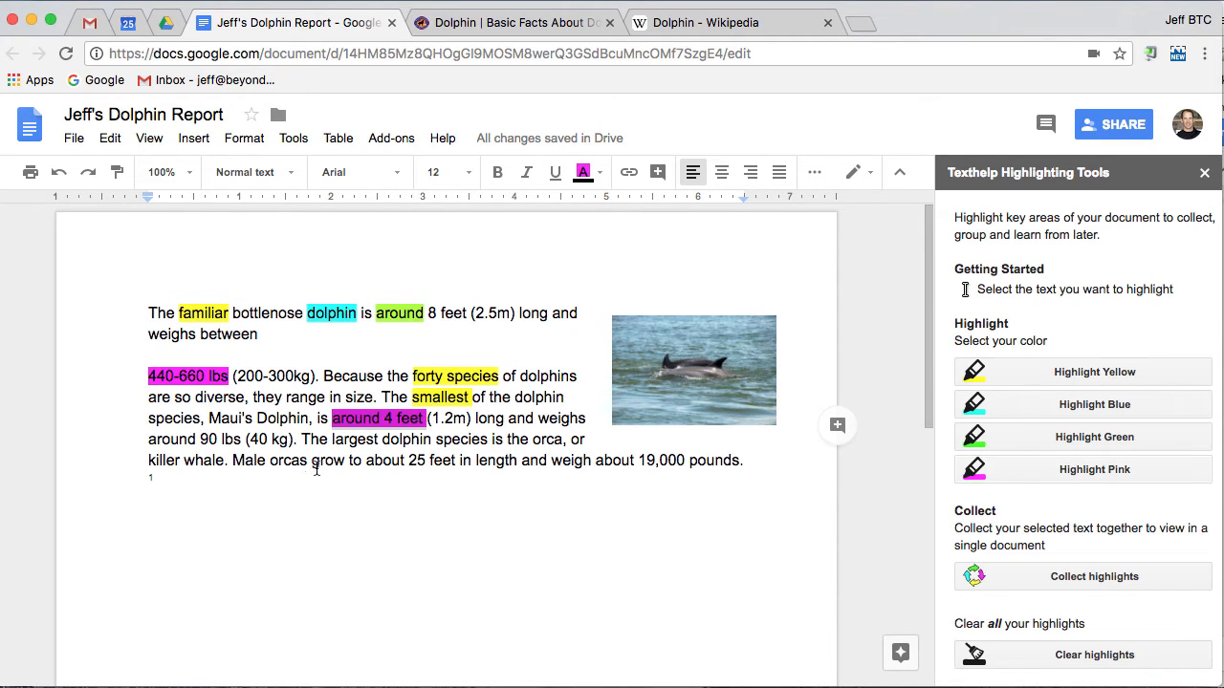
drag(332, 439, 432, 439)
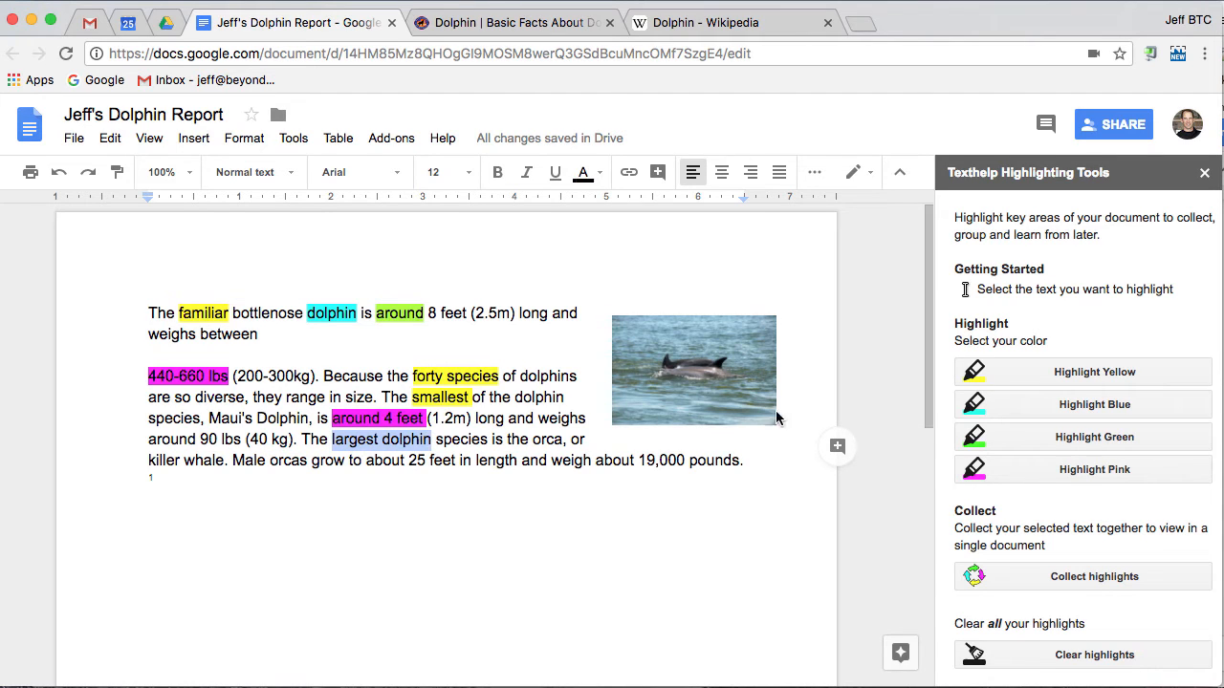
click(1063, 438)
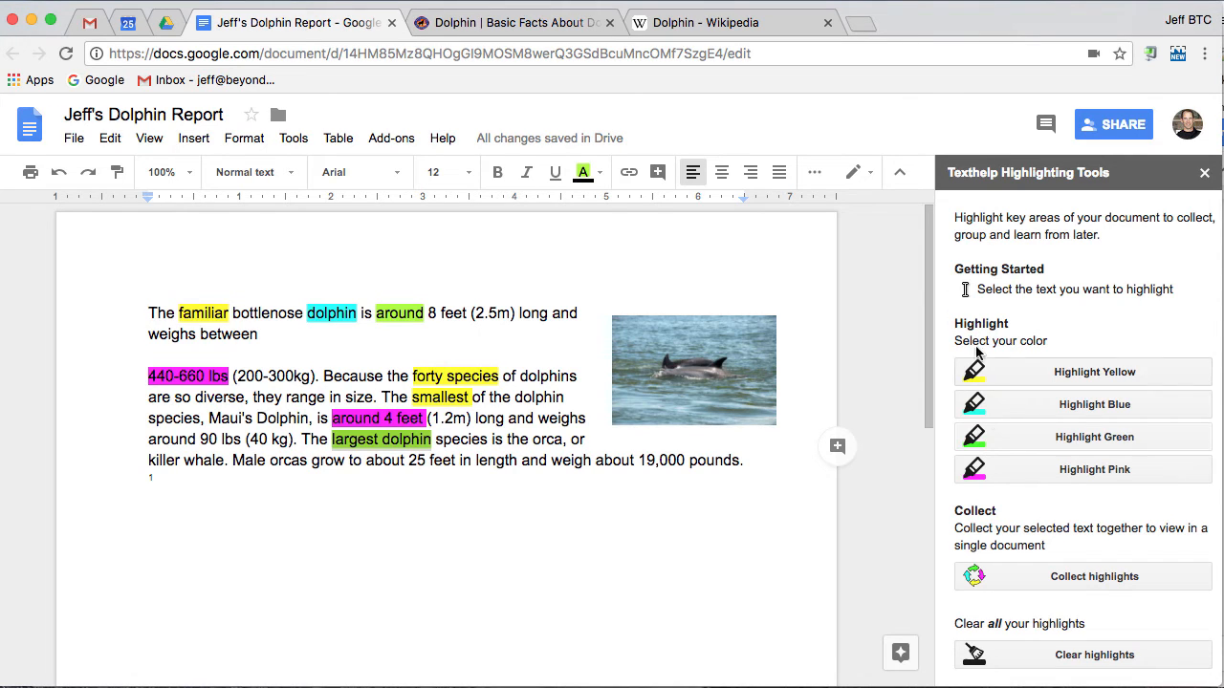
Collect the highlights sorted by colour into a new document, view it, and return to the report
click(1090, 577)
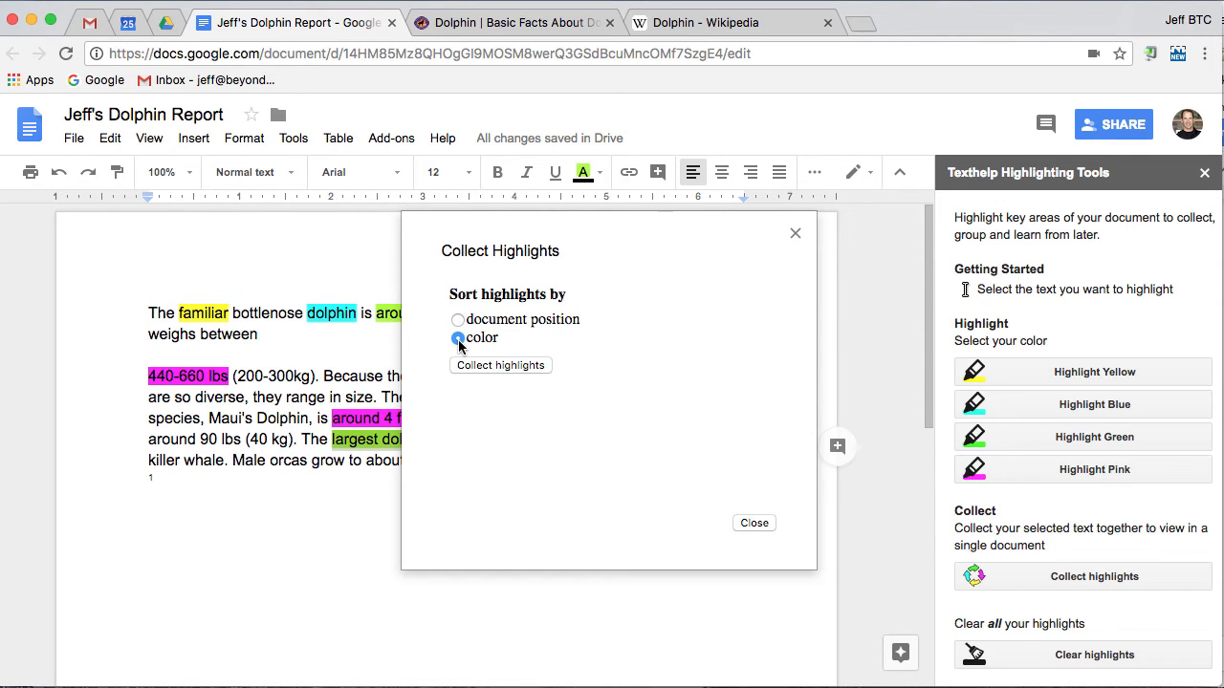
click(483, 367)
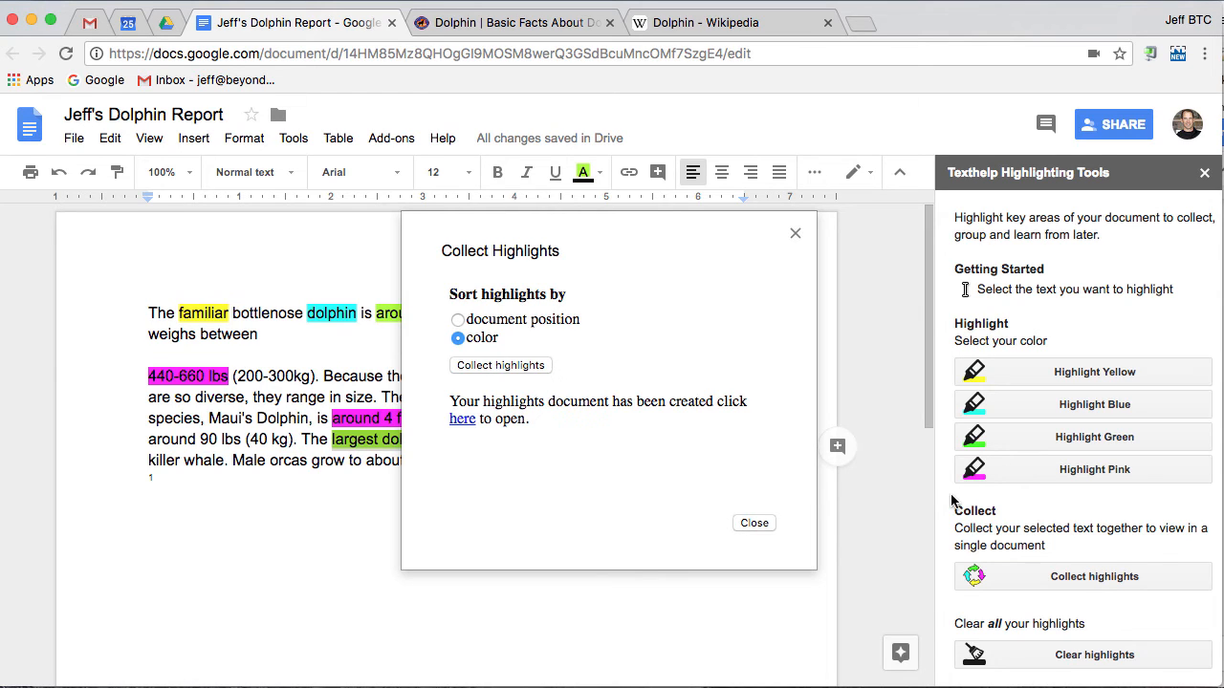
click(463, 420)
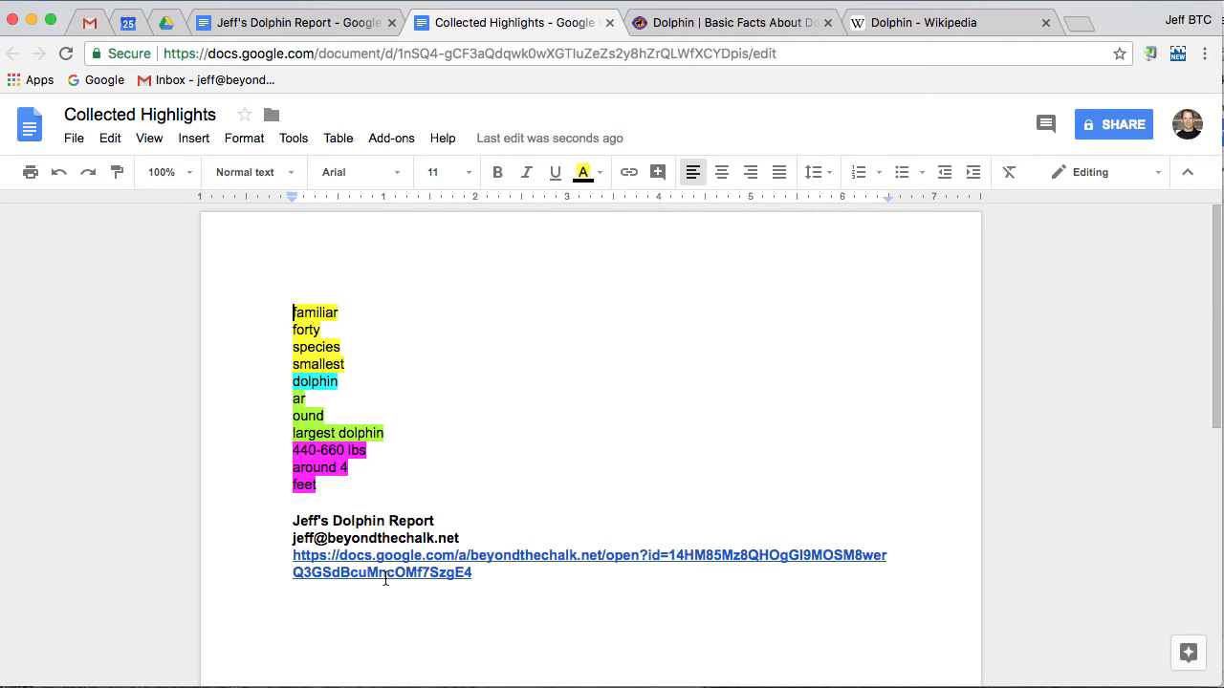
click(301, 24)
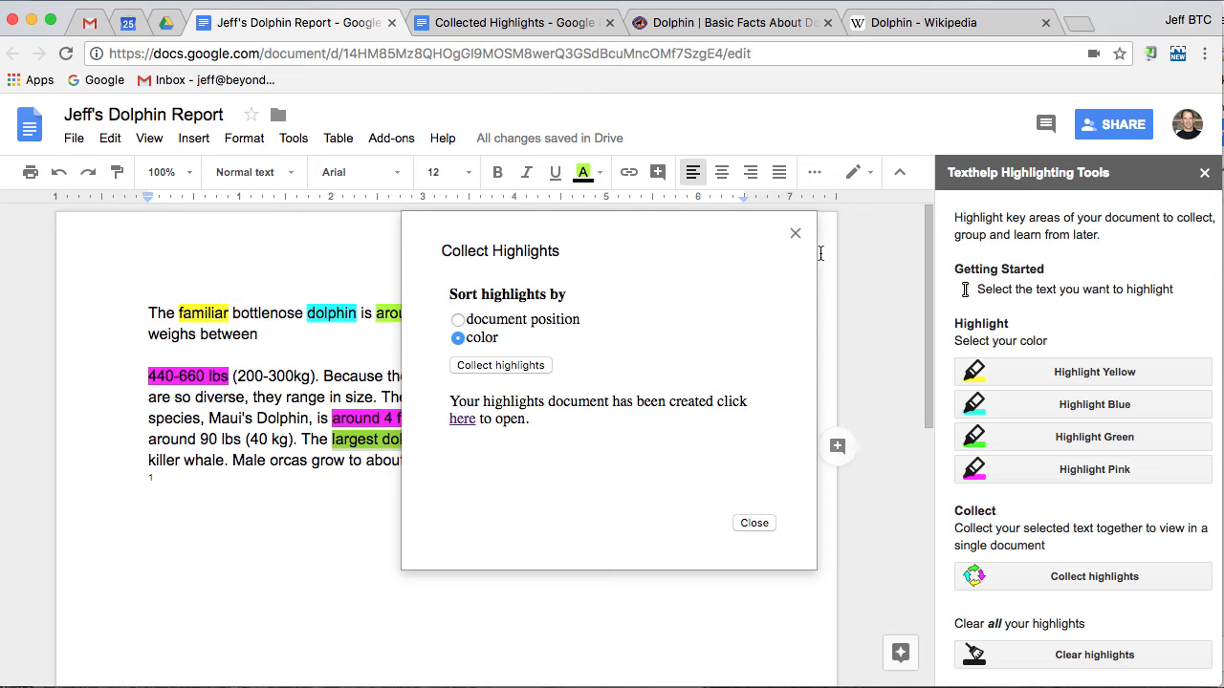
click(796, 236)
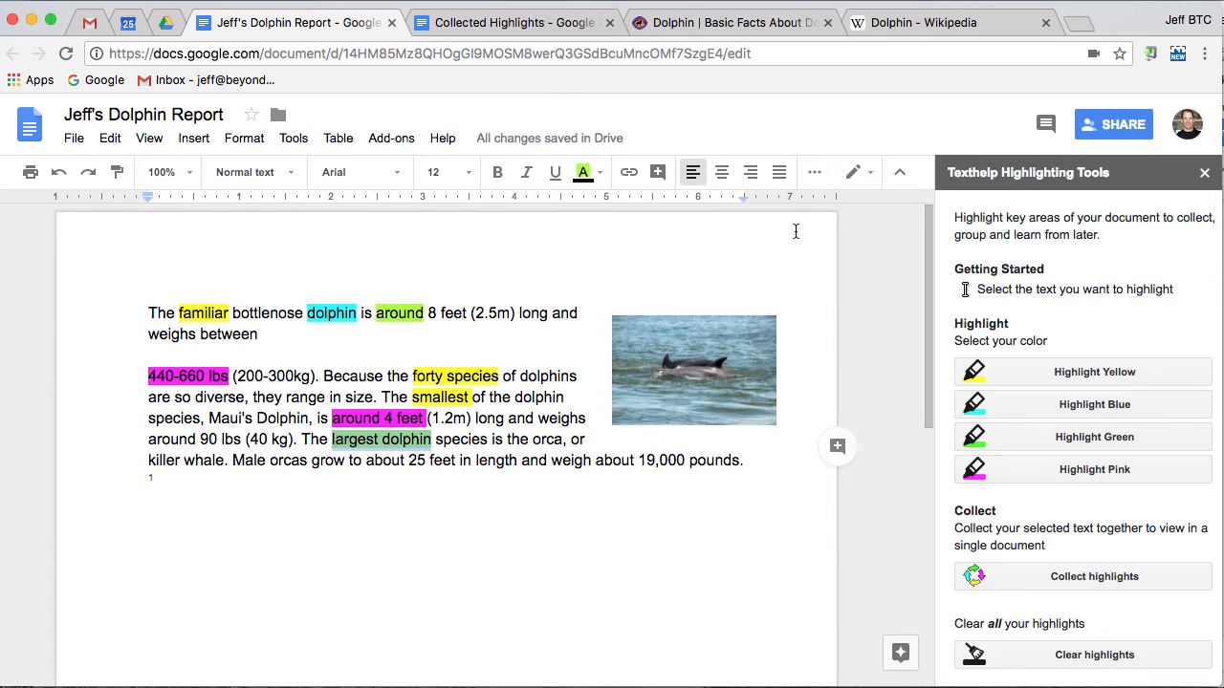
Close the Highlighting Tools sidebar, check Manage add-ons, then open the add-ons store
click(1204, 174)
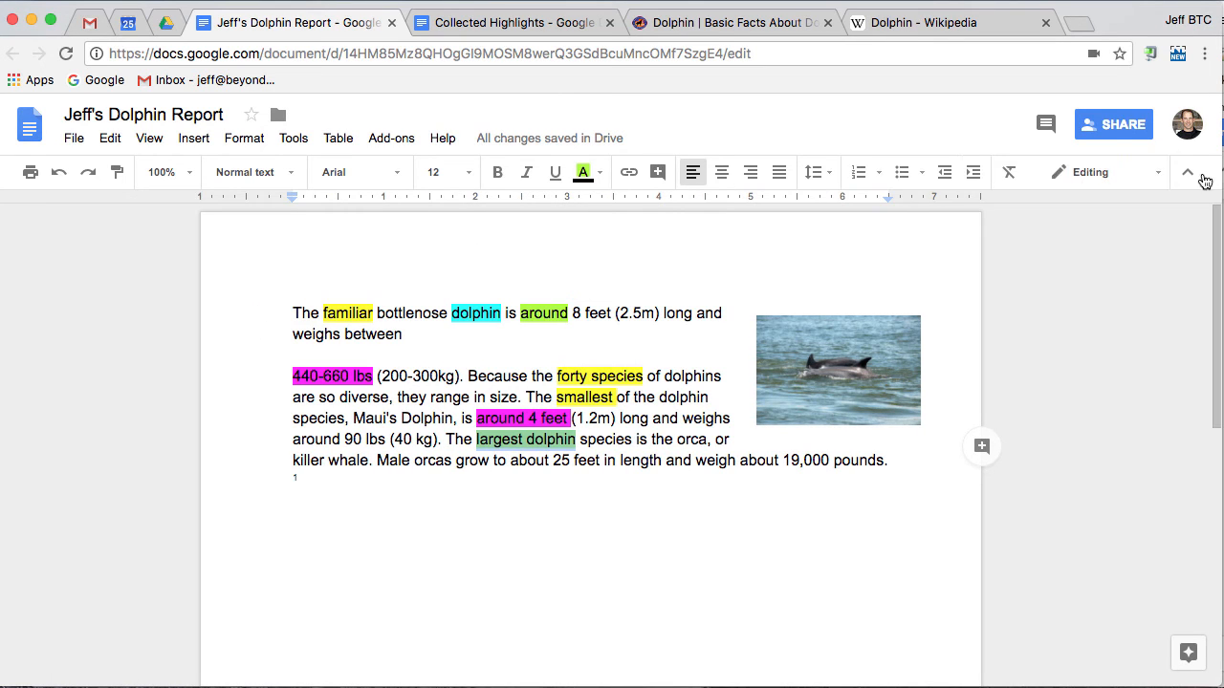
click(382, 141)
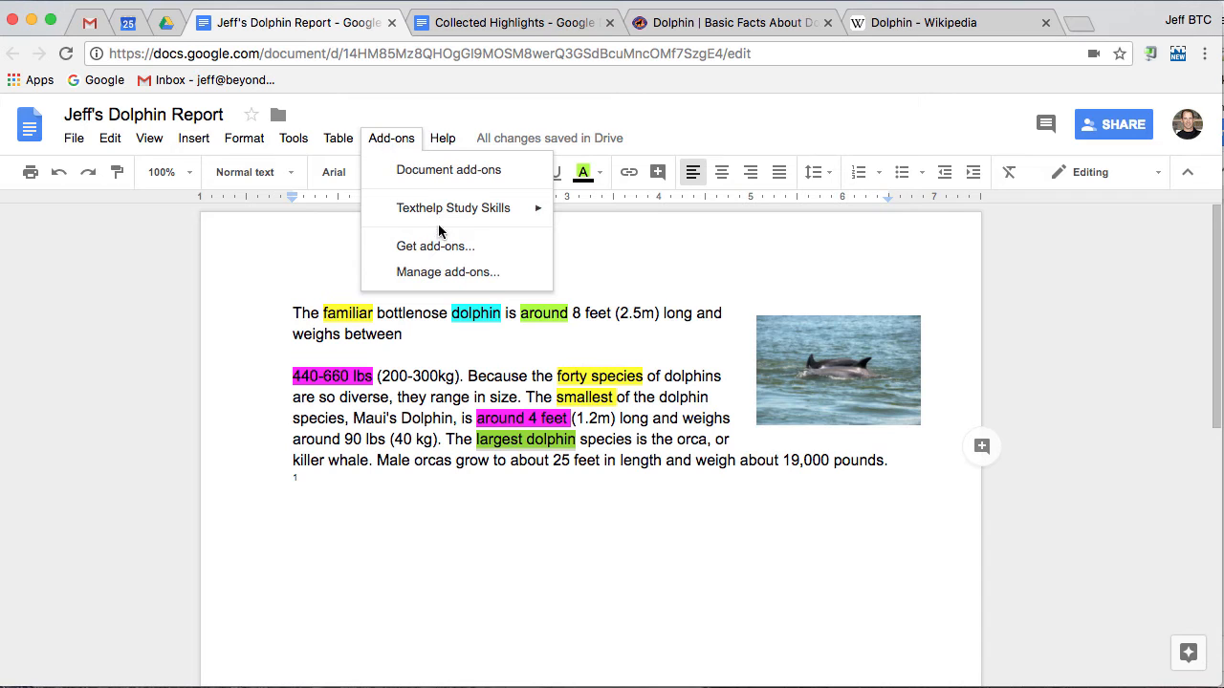
click(455, 272)
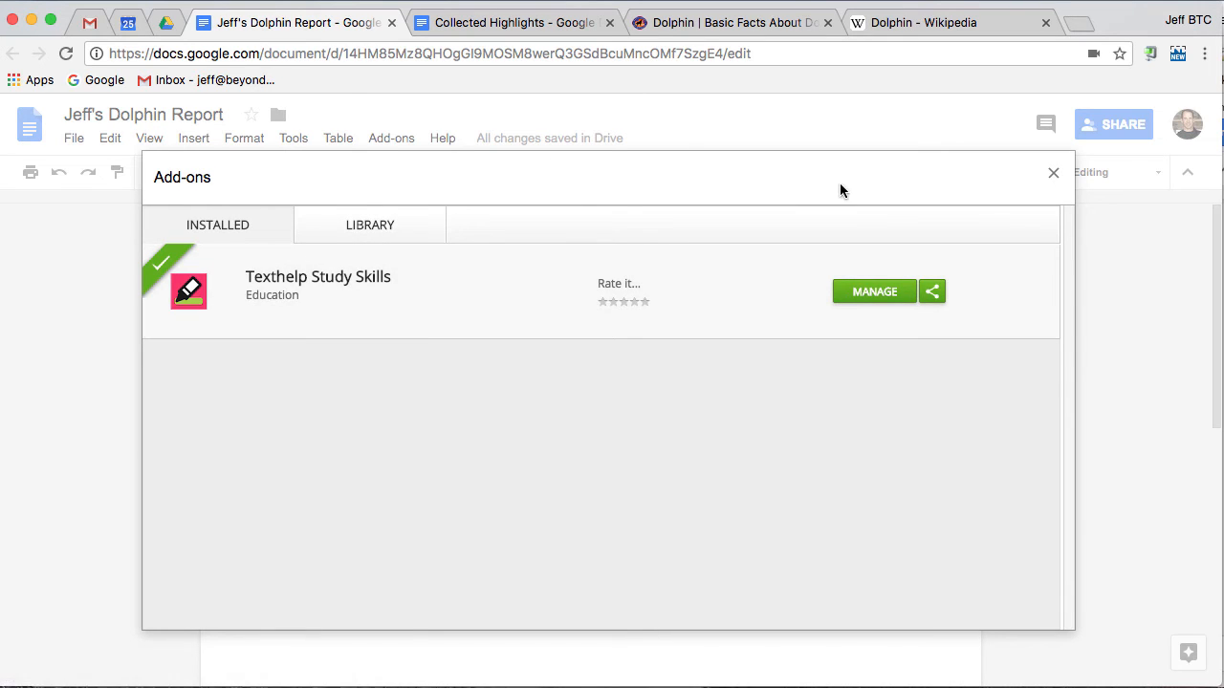
click(1053, 173)
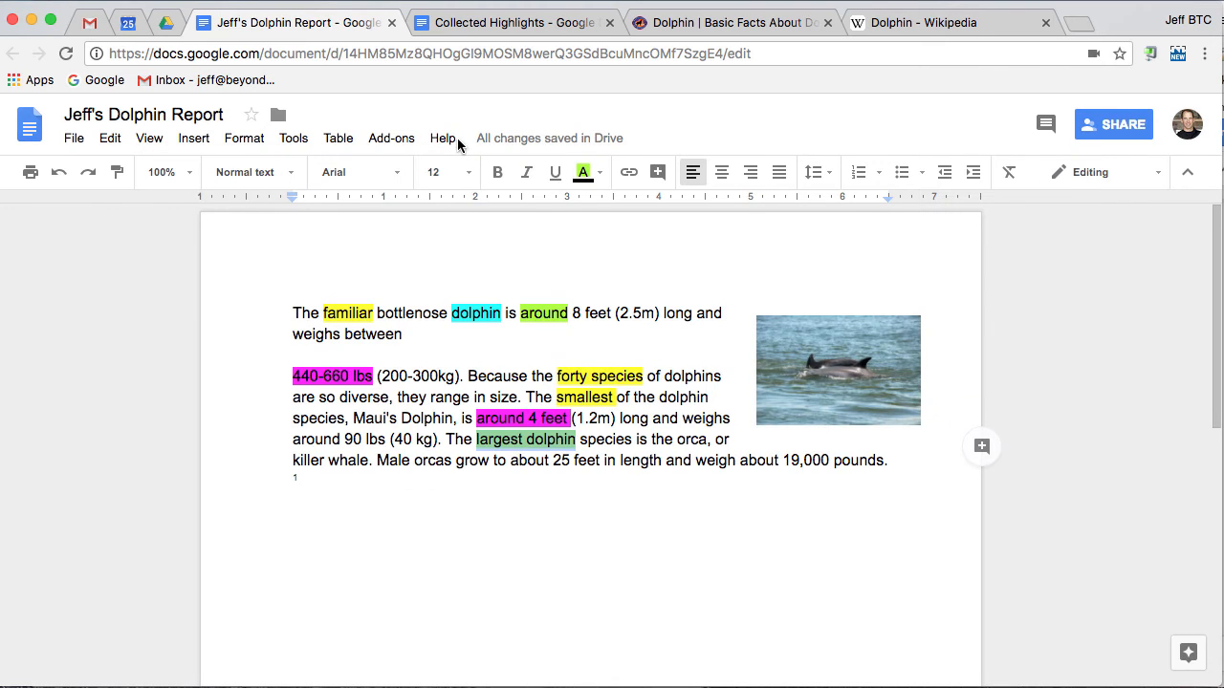
click(400, 141)
click(435, 247)
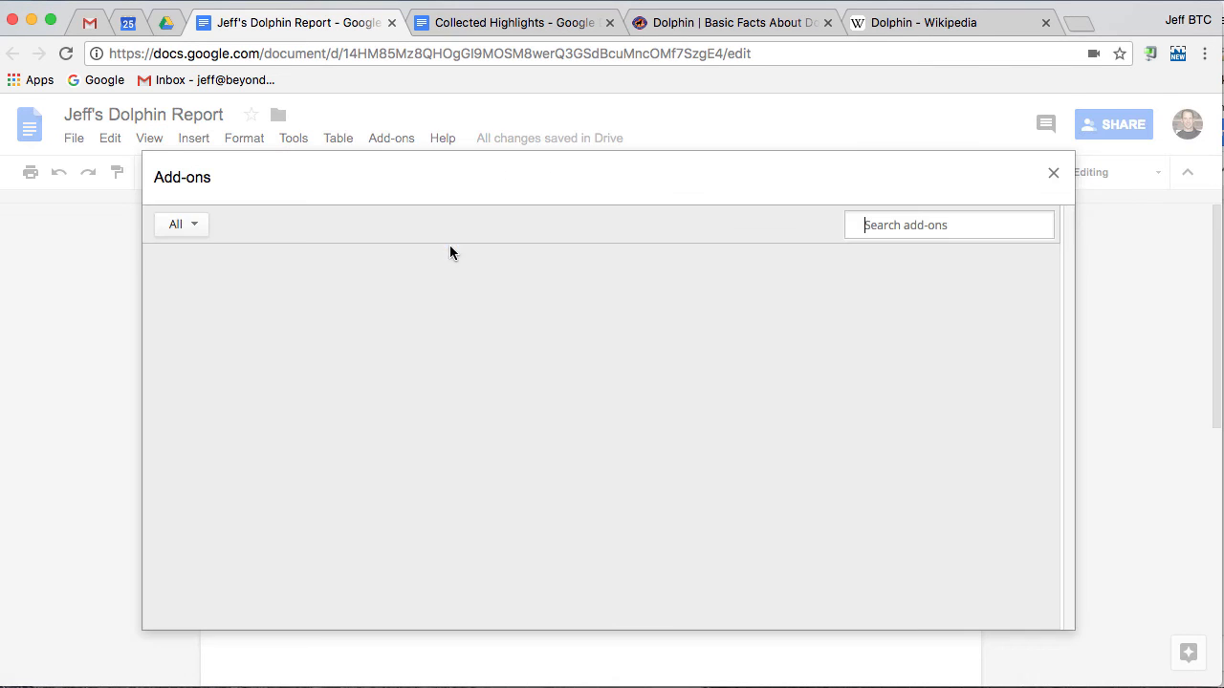
Find EasyBib Bibliography Creator in the gallery and open its details page
mouse_move(868, 344)
scroll(872, 341, down, 2)
scroll(873, 342, down, 1)
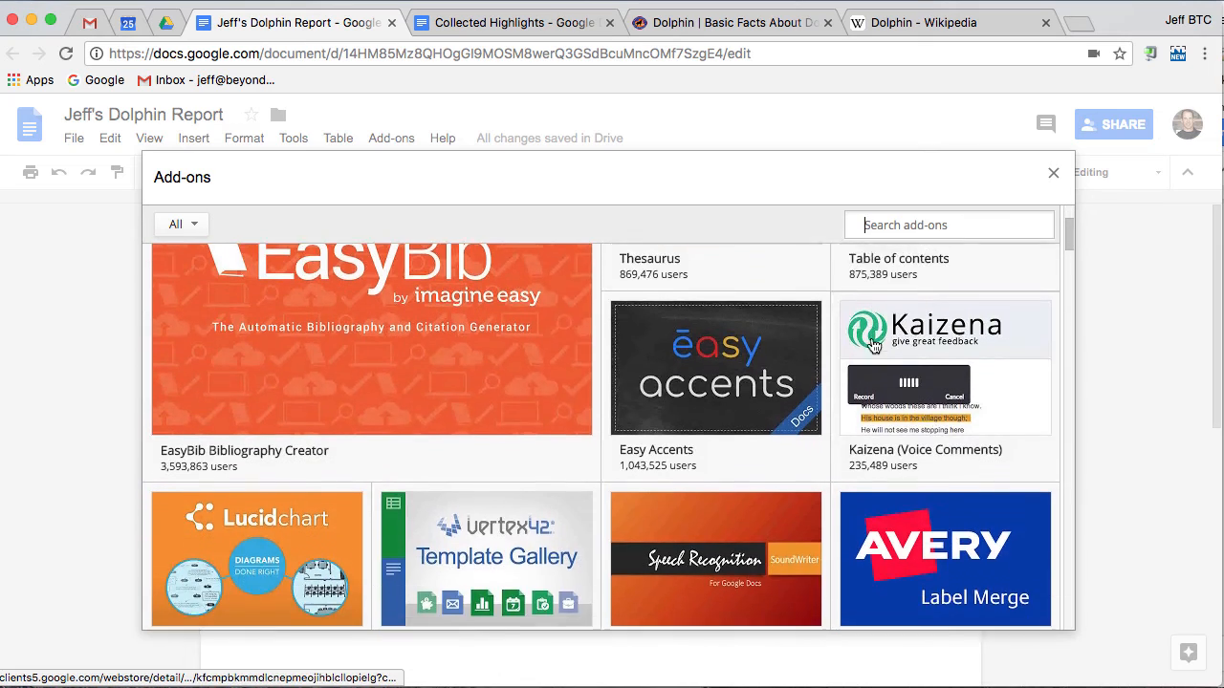
scroll(873, 341, up, 1)
scroll(873, 341, down, 2)
scroll(873, 344, up, 2)
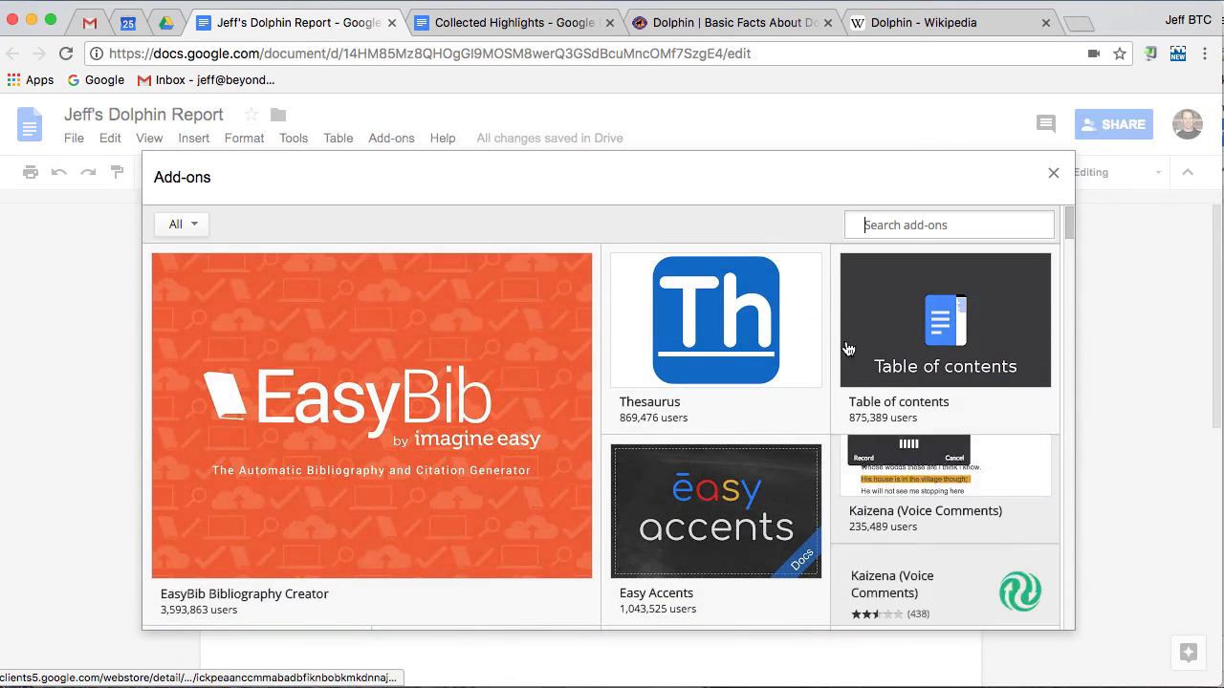
click(412, 405)
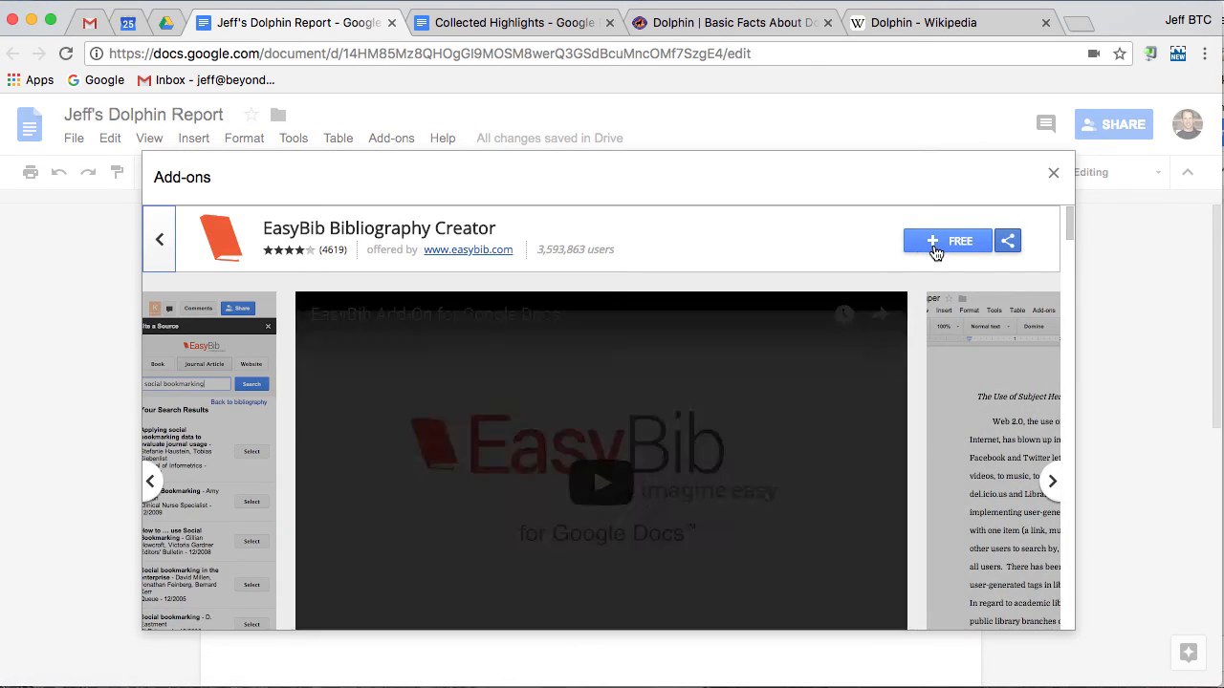
Install EasyBib for free with the signed-in account and allow its requested permissions
click(943, 241)
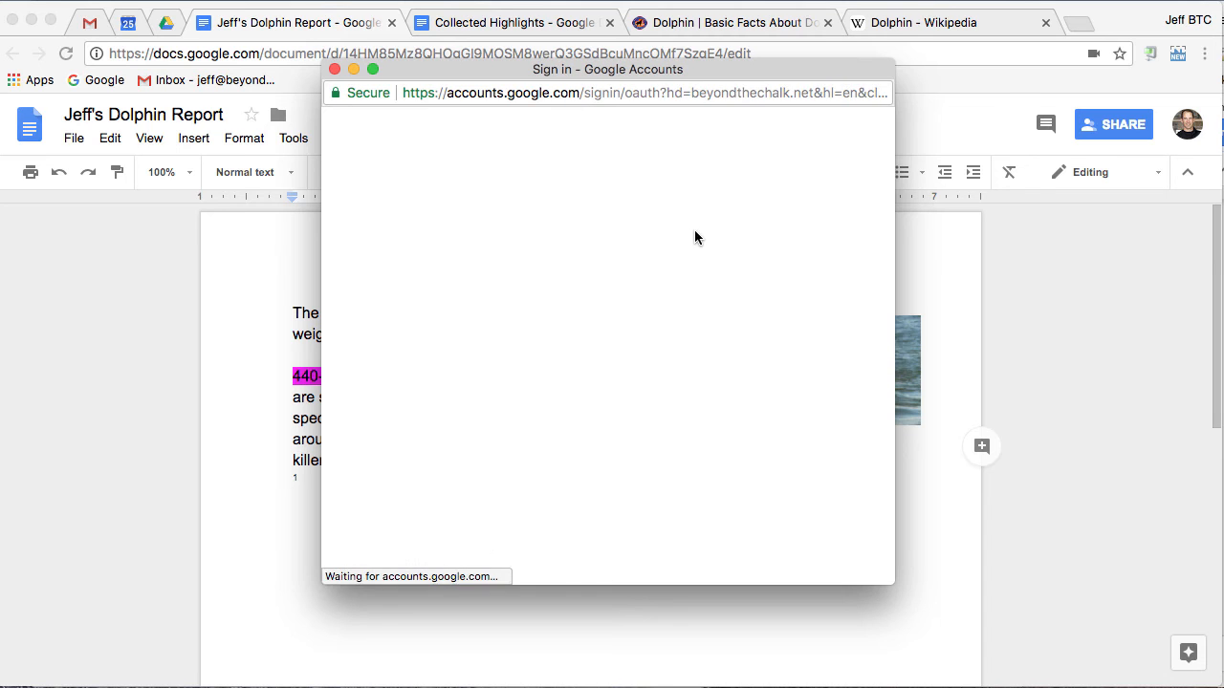
click(519, 285)
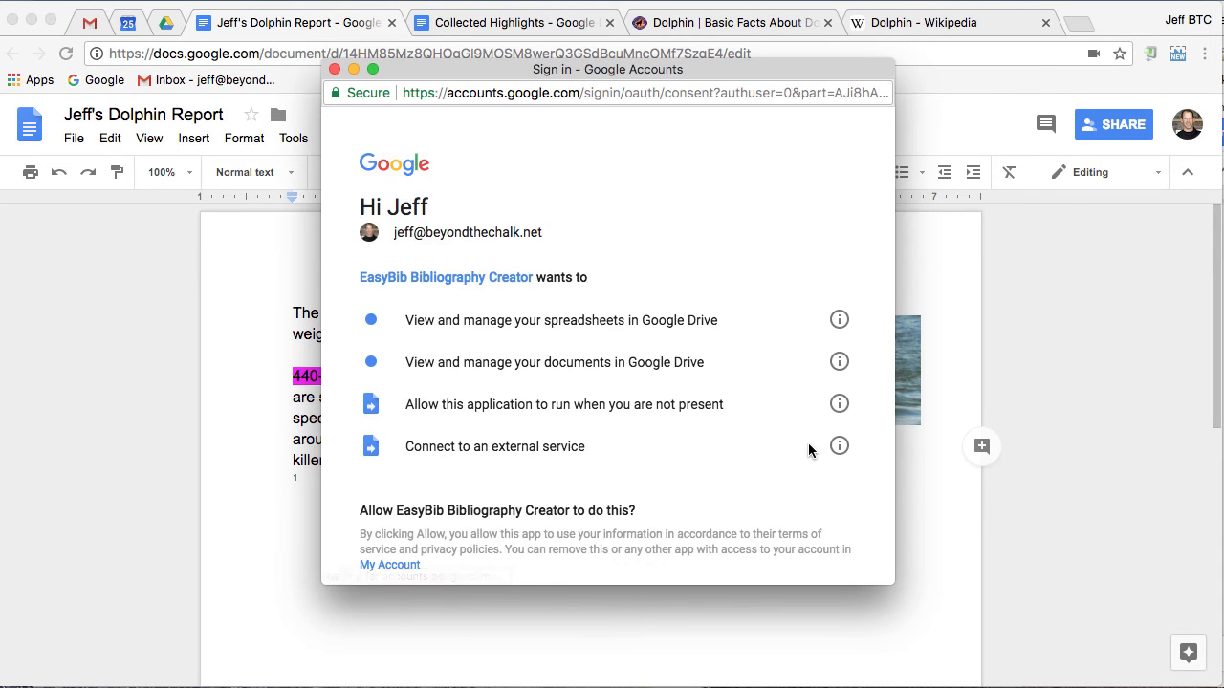
scroll(808, 459, down, 4)
click(792, 477)
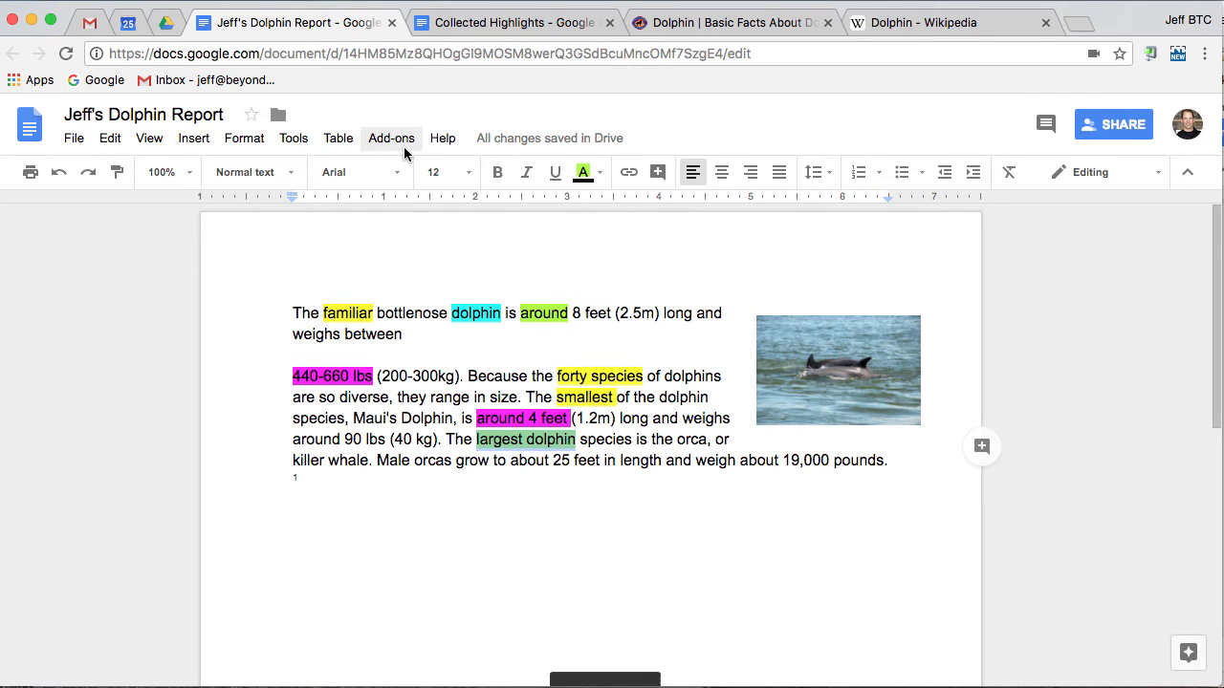
Dismiss the EasyBib welcome message and check that EasyBib appears beside Texthelp in Add-ons
click(527, 175)
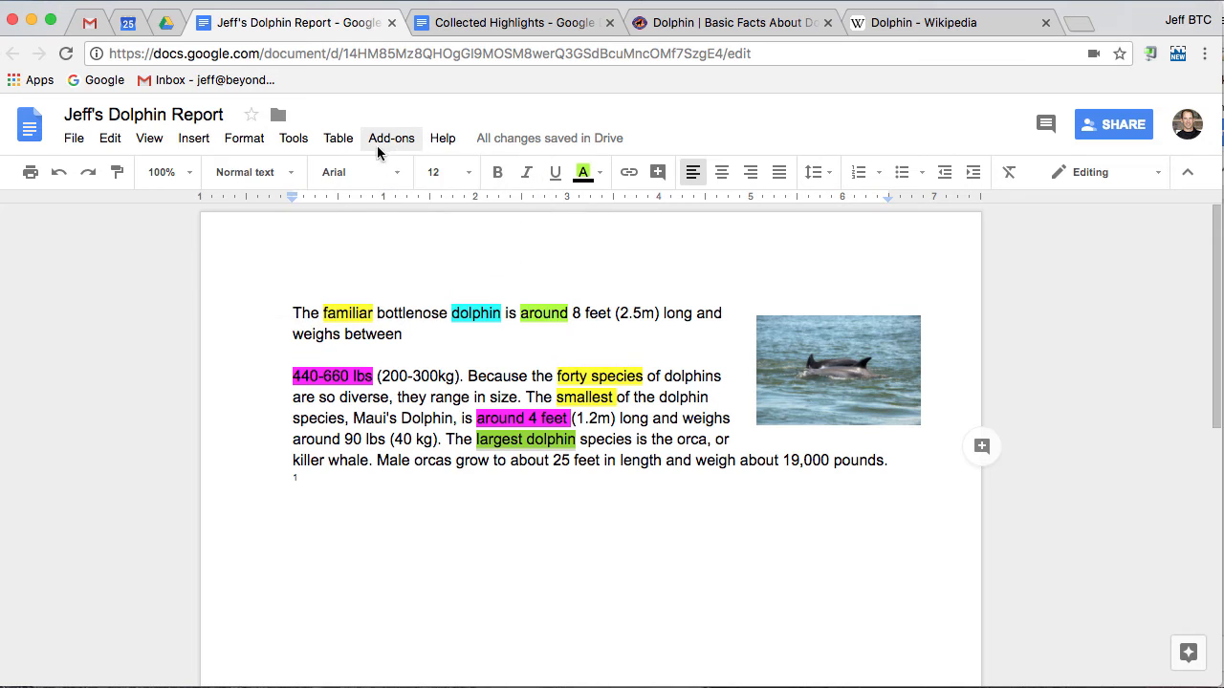
click(385, 142)
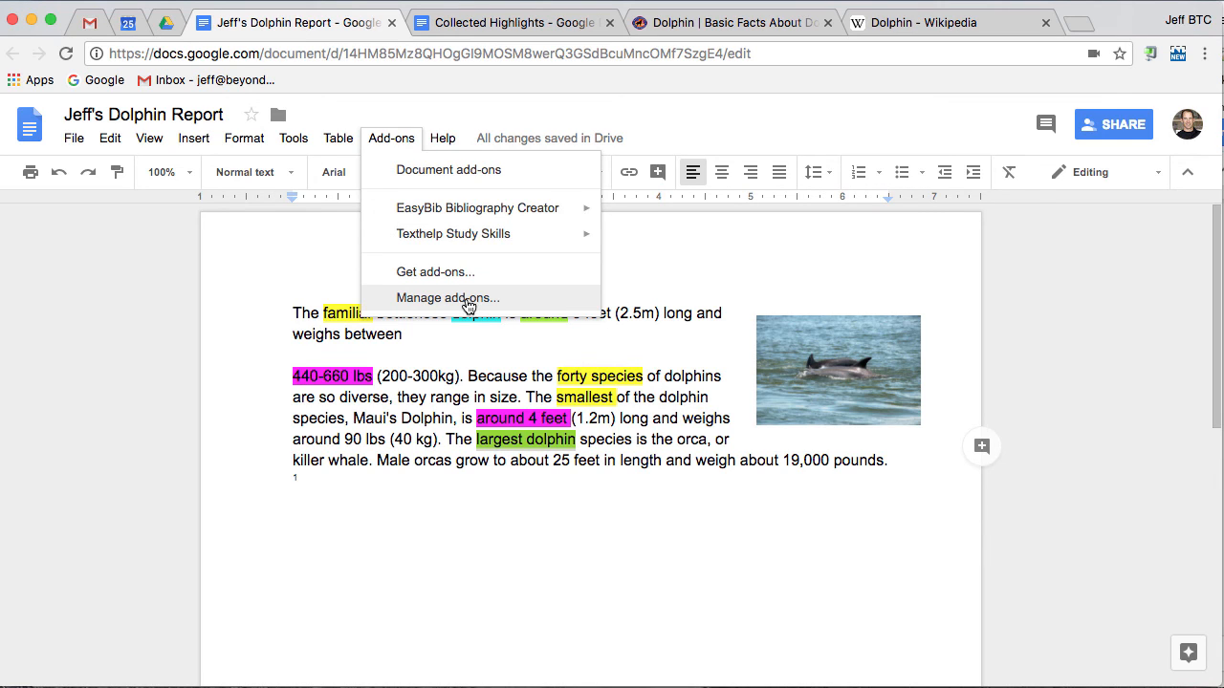
Remove the EasyBib Bibliography Creator add-on through Manage add-ons, keeping only Texthelp Study Skills
click(467, 298)
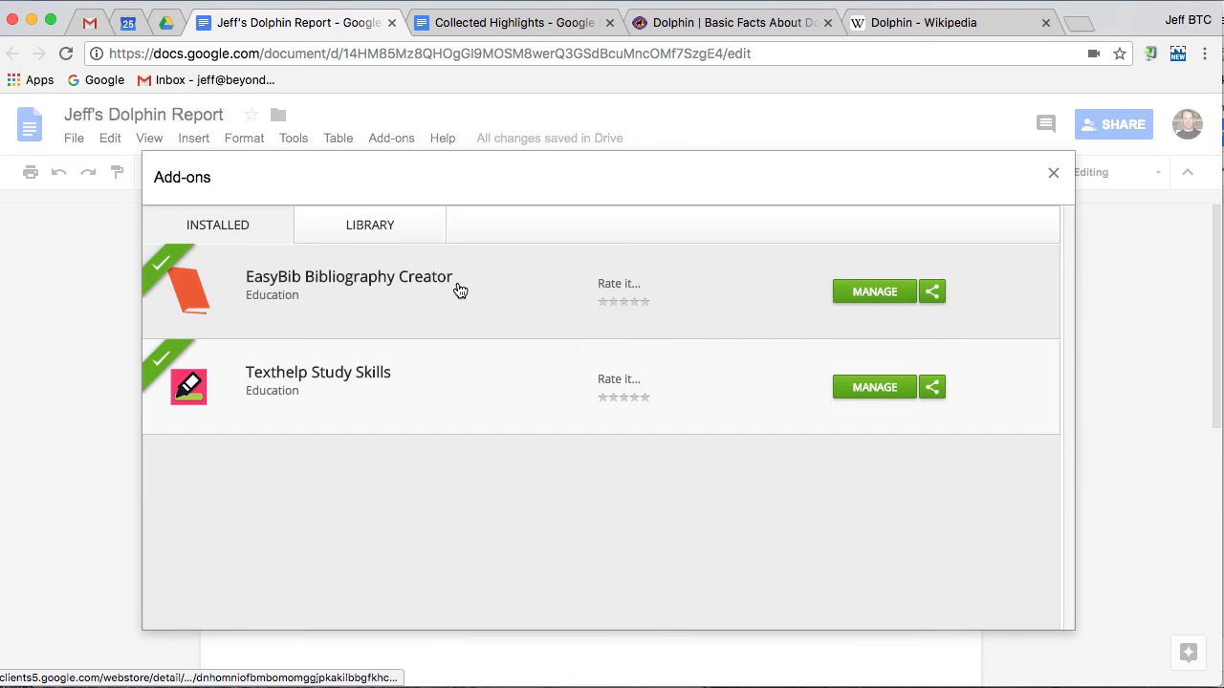
click(868, 292)
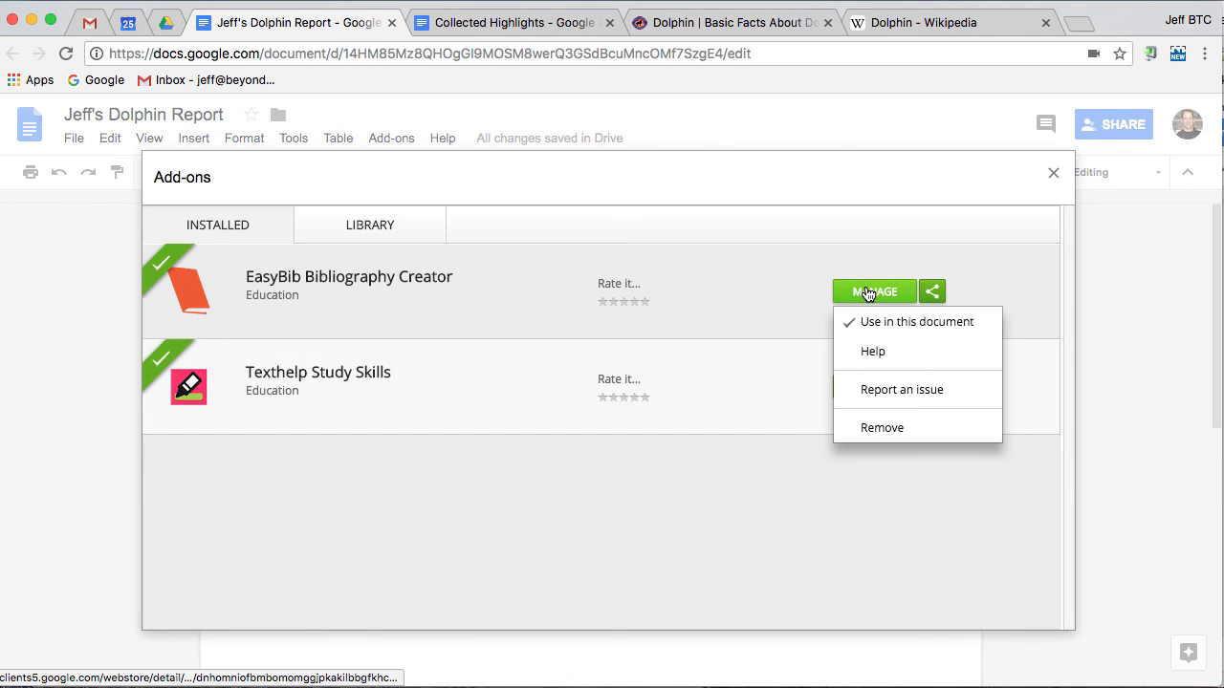
click(881, 429)
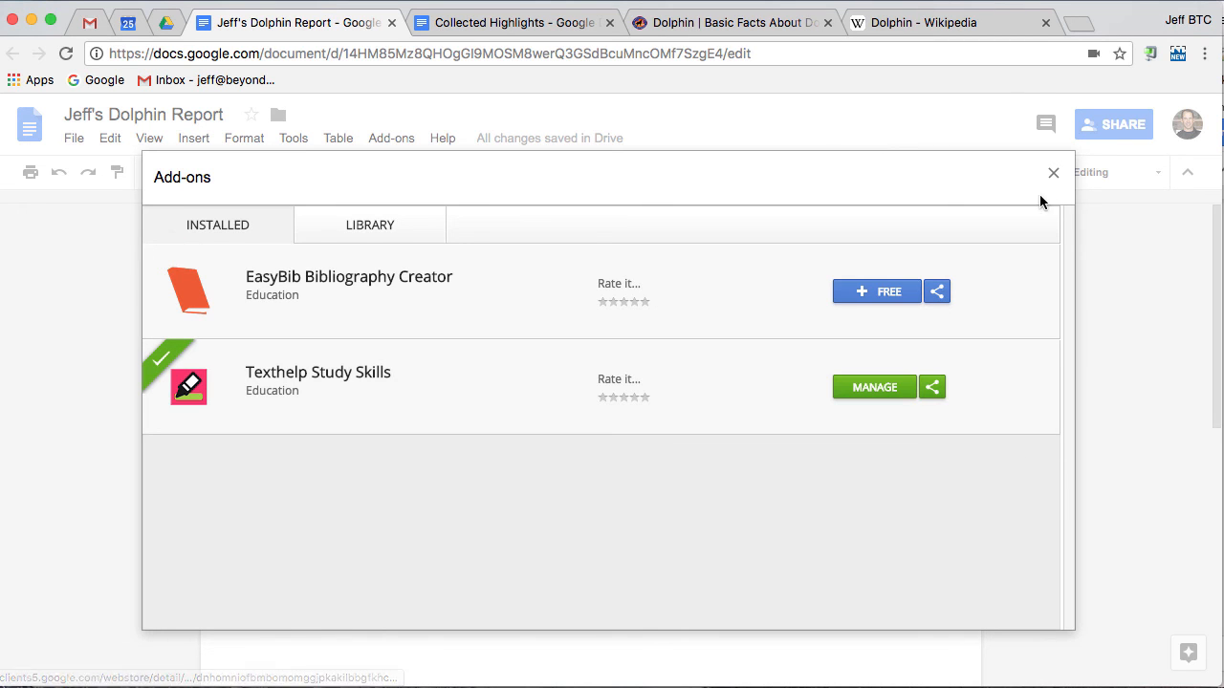
click(1052, 173)
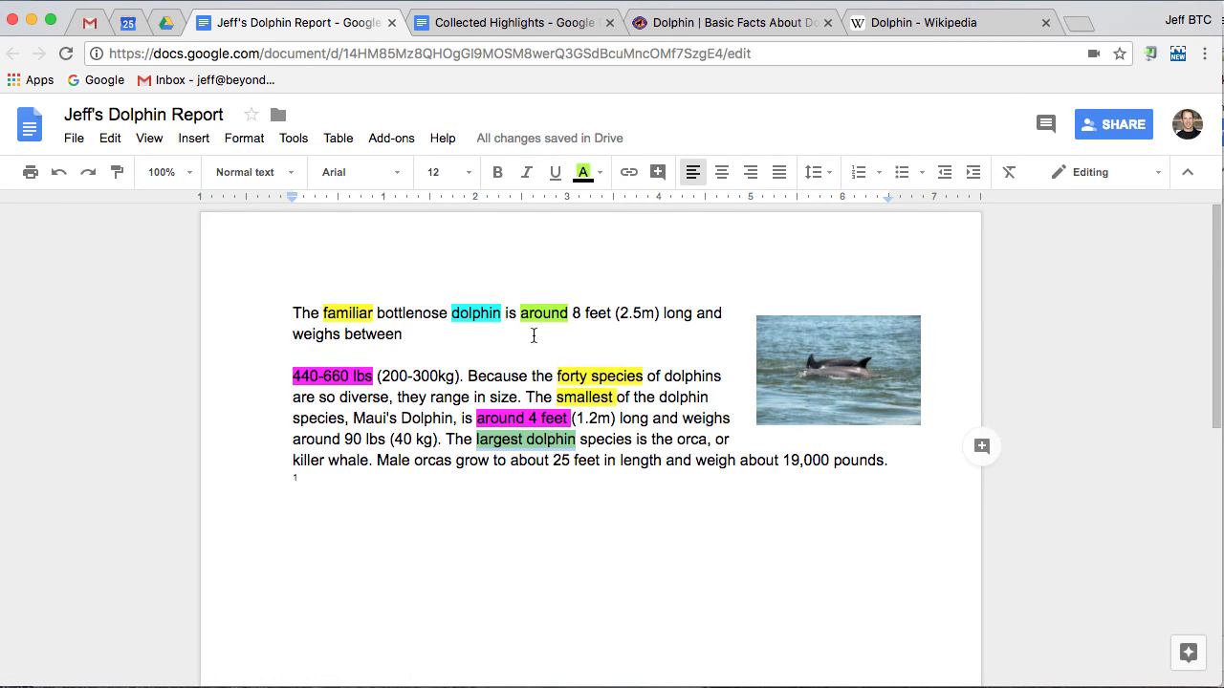